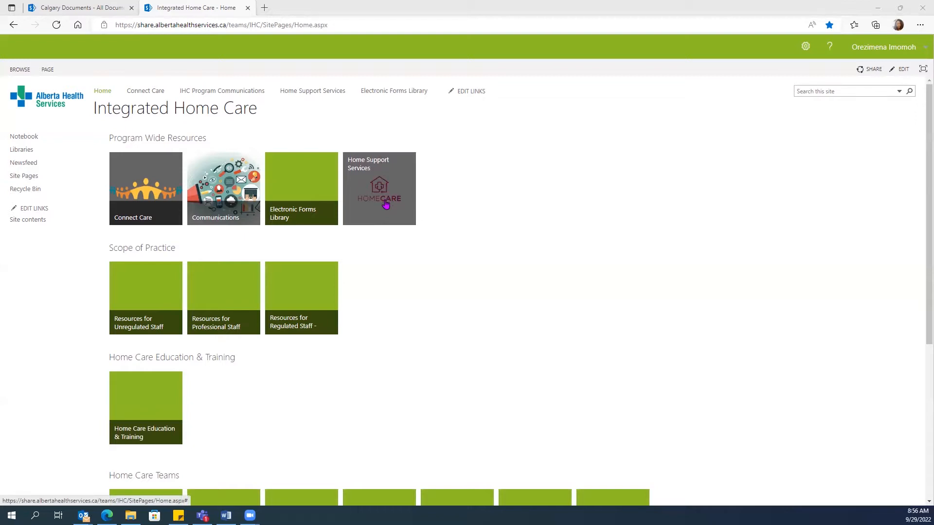
Open the CDHCI Client Information Sheet from the Client Directed Home Care Invoicing site within Home Support Services.
left_click(385, 205)
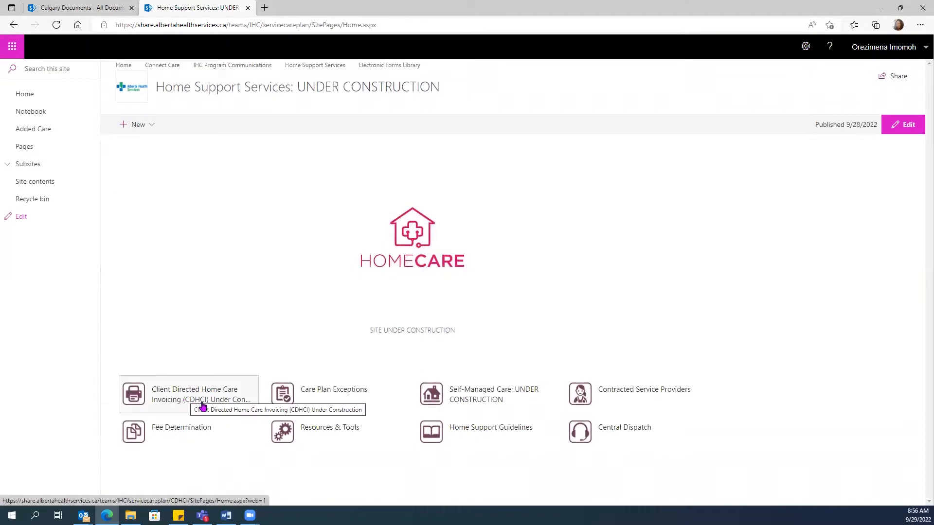
left_click(205, 401)
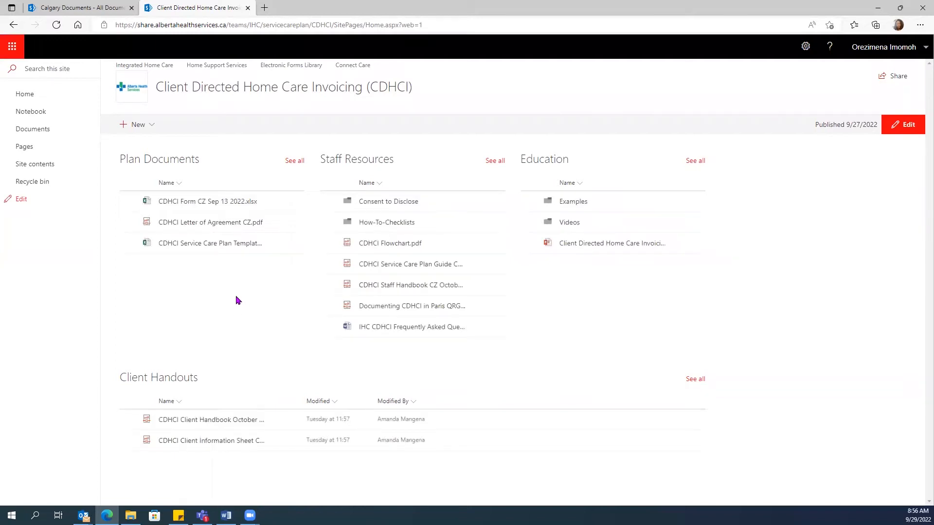
left_click(207, 441)
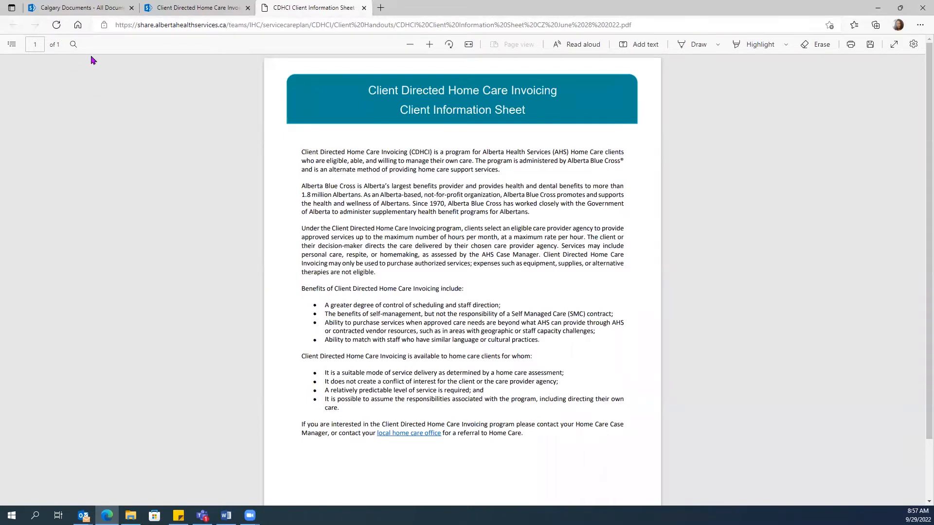
Open the CDHCI Client Handbook from the Client Handouts and read through its program description, eligibility, and roles and responsibilities.
left_click(193, 8)
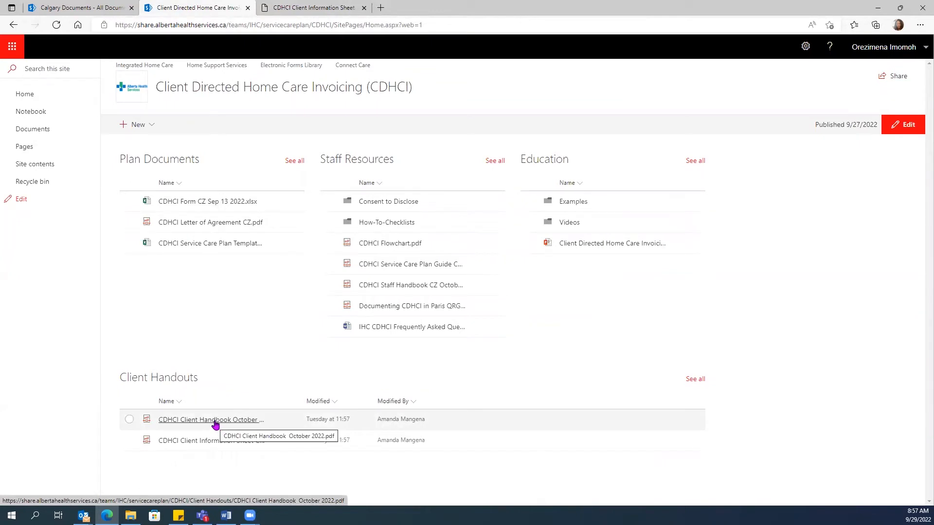
left_click(215, 426)
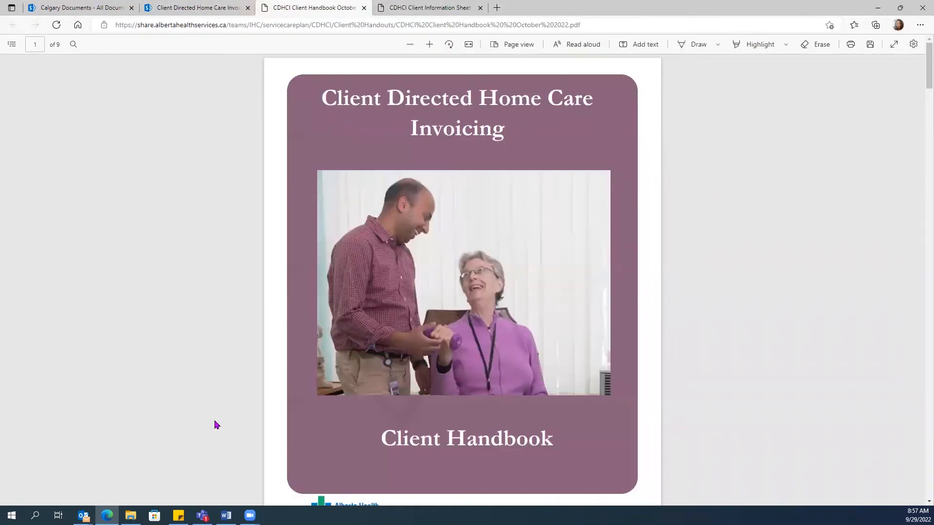
scroll(298, 320, "down", 1)
scroll(299, 319, "up", 1)
scroll(298, 319, "down", 20)
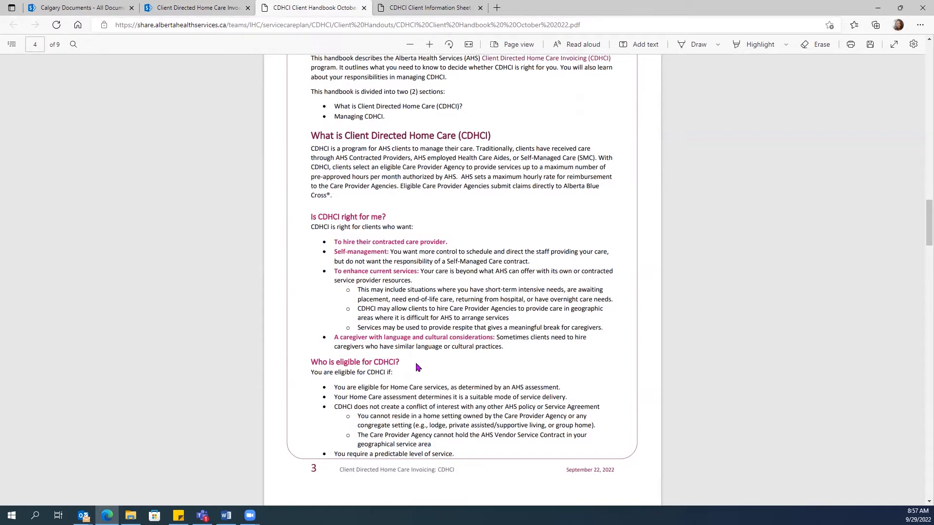
scroll(332, 215, "down", 20)
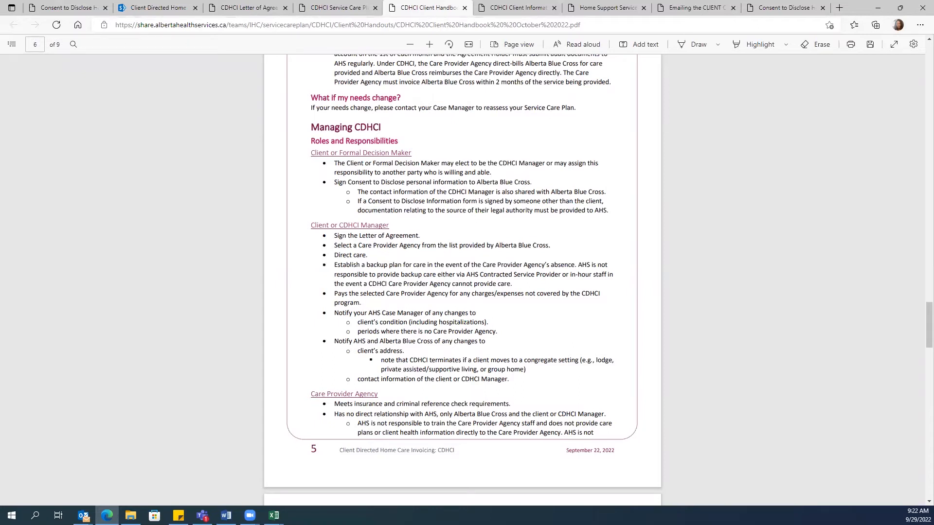
Open the CDHCI Service Care Plan Guide, then switch to Excel and review the Service Care Plan Example 1 workbook from tasks to notes.
left_click(153, 6)
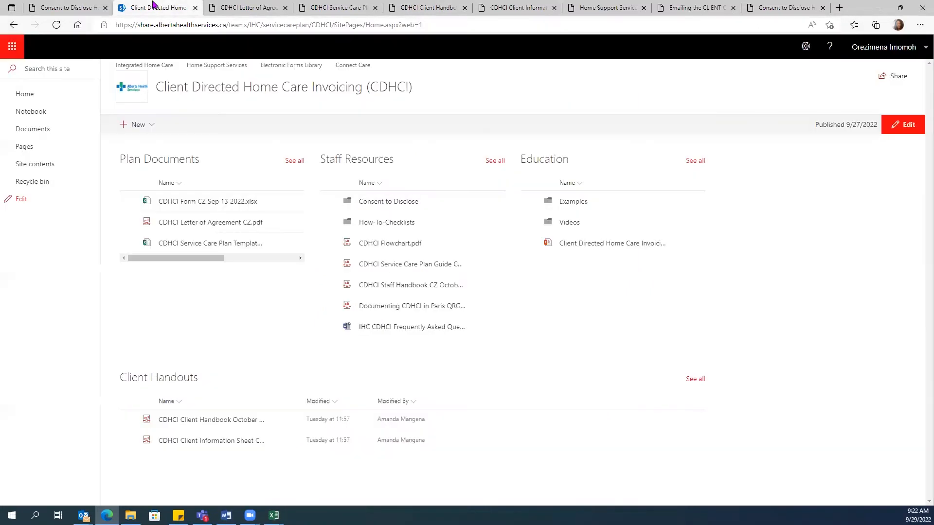
left_click(401, 266)
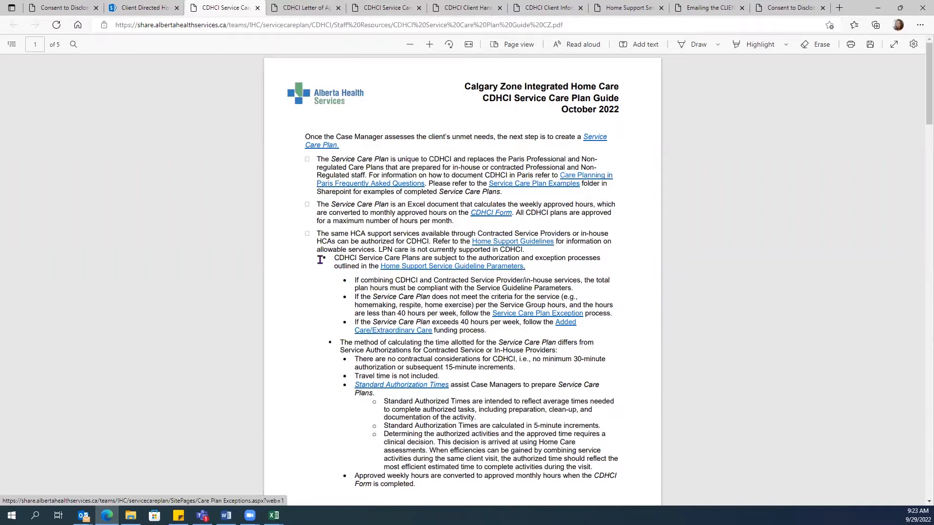
left_click(274, 516)
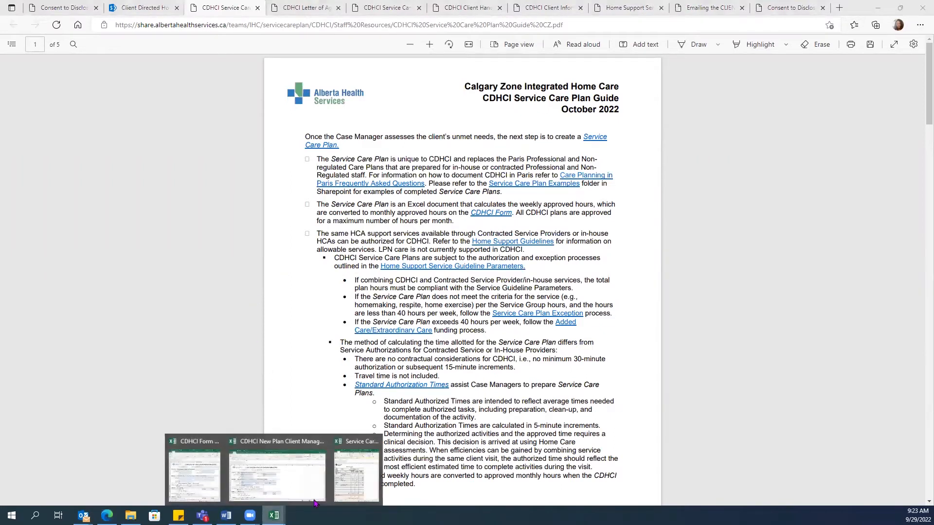
left_click(357, 469)
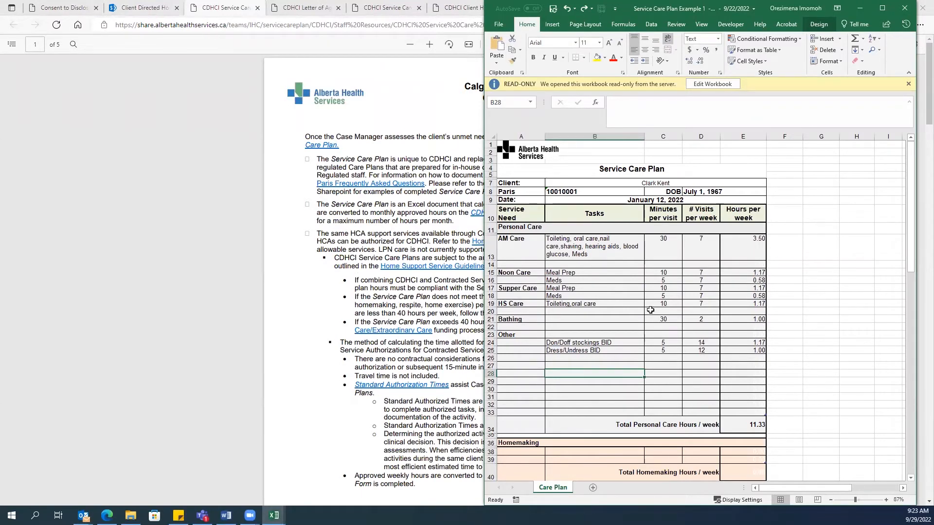
scroll(650, 310, "down", 9)
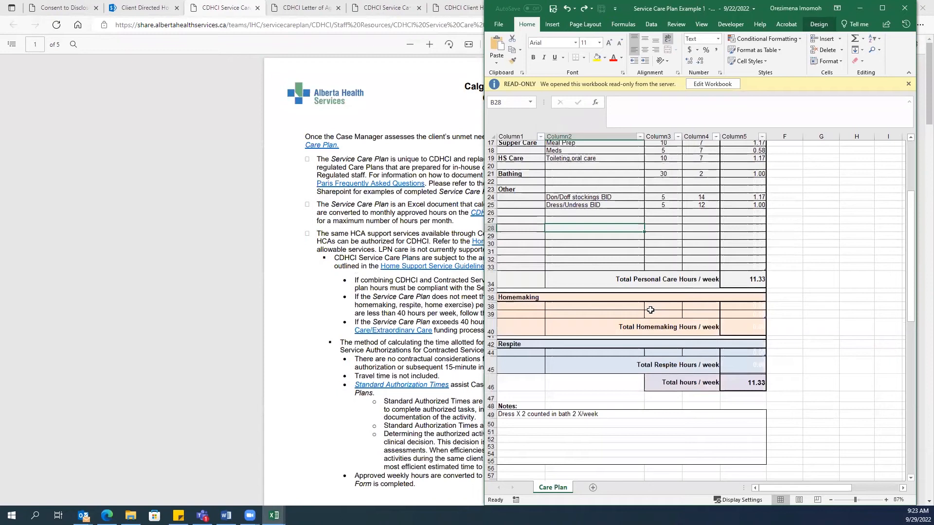
scroll(650, 310, "up", 9)
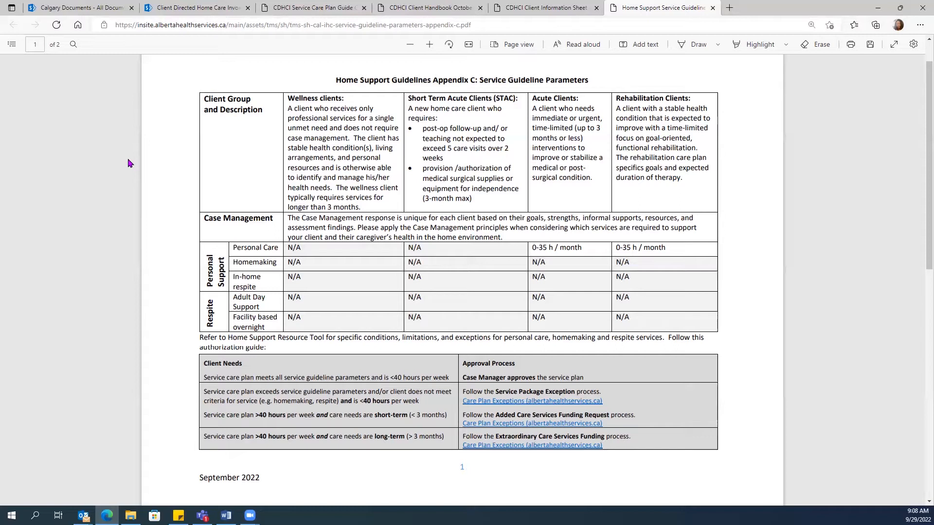
Review the Home Support Service Guideline Parameters, covering the approval process and the hours for each service group.
scroll(129, 163, "down", 6)
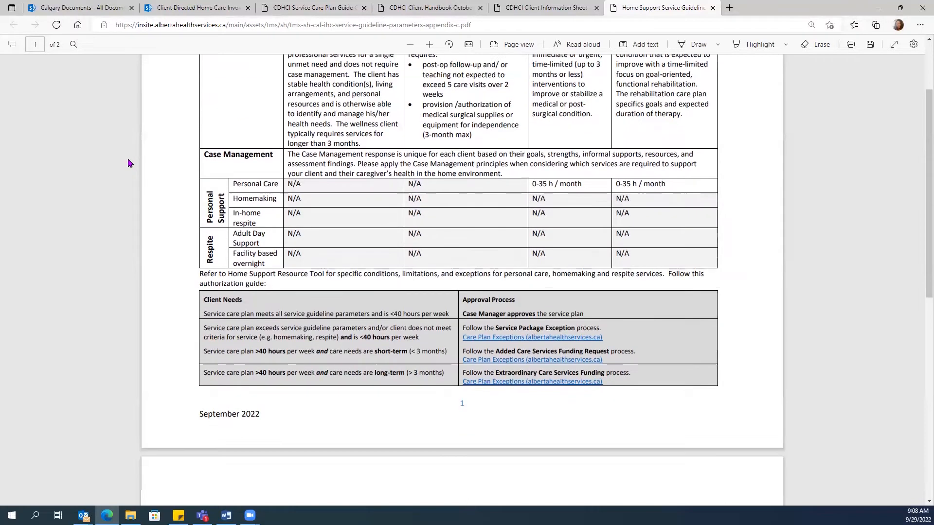
scroll(129, 163, "down", 2)
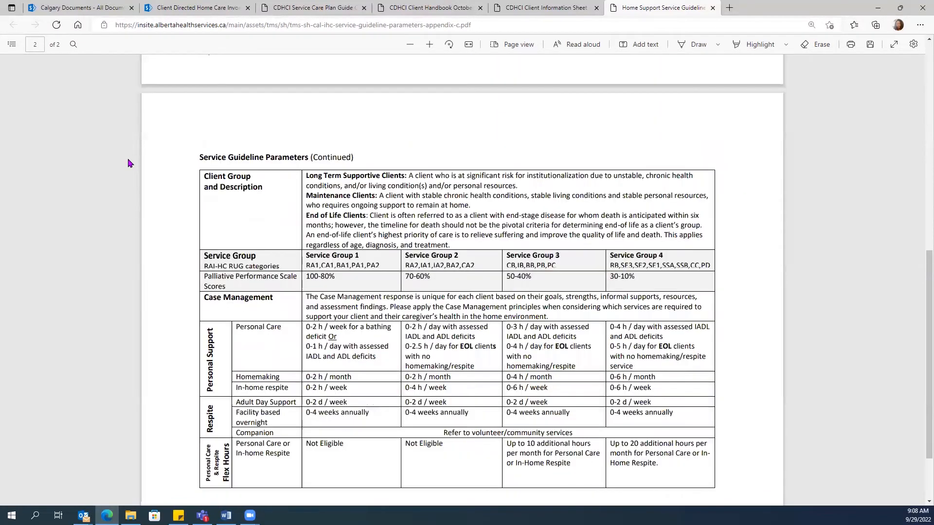
scroll(129, 163, "down", 1)
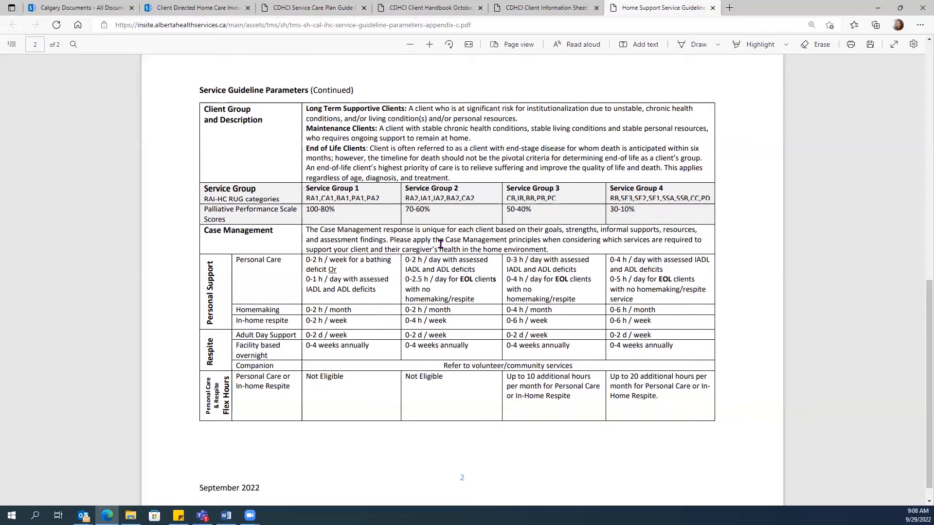
scroll(440, 243, "up", 3)
scroll(484, 207, "up", 2)
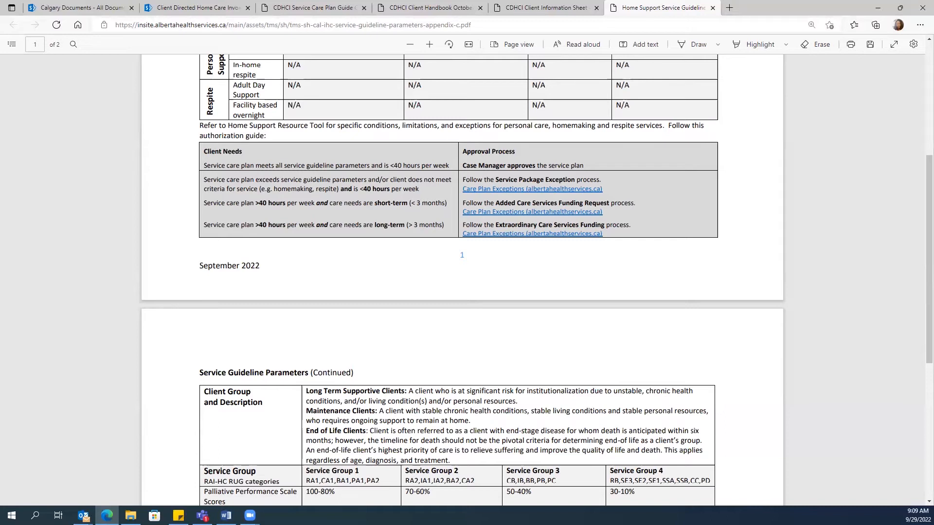
Bring up the Emailing the CLIENT Care Plan Report quick reference guide and look over its first page.
key("alt+Tab")
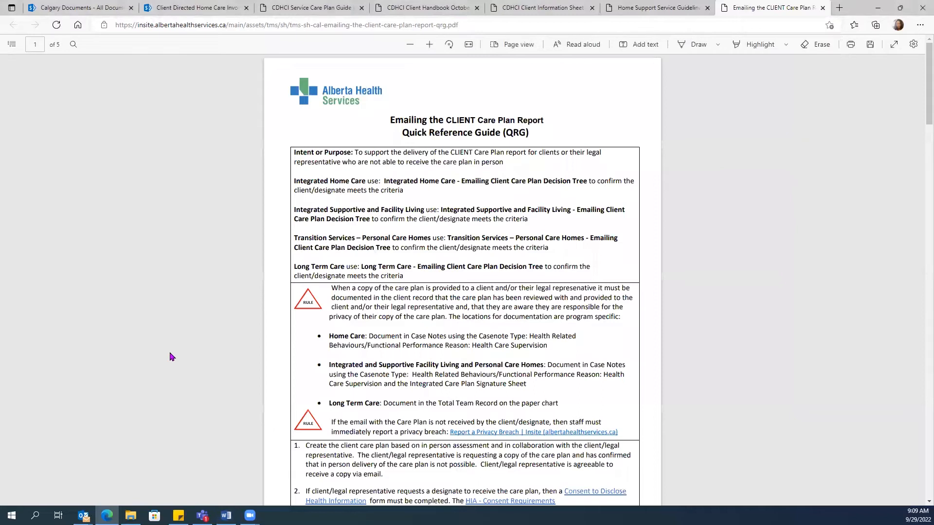
scroll(172, 357, "down", 2)
scroll(171, 357, "up", 2)
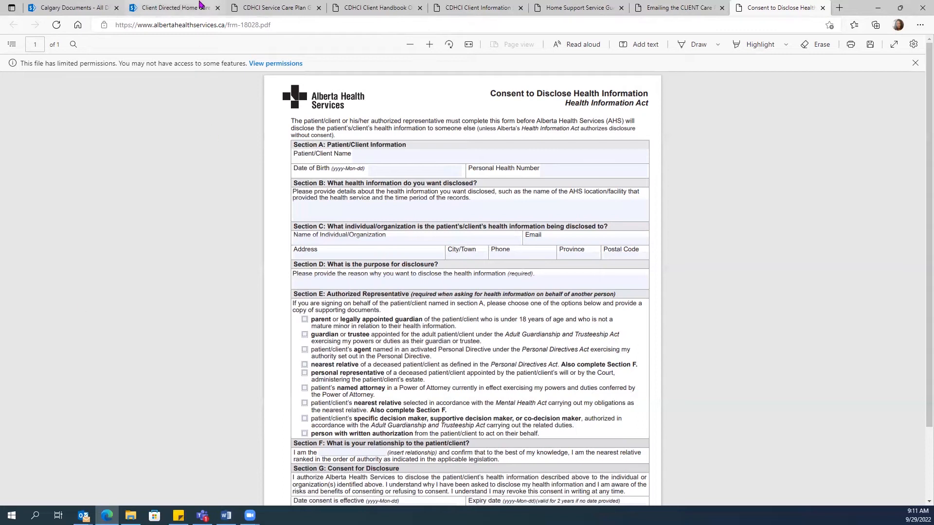
Open the CDHCI Letter of Agreement from the Plan Documents and read through to the signature section.
left_click(199, 4)
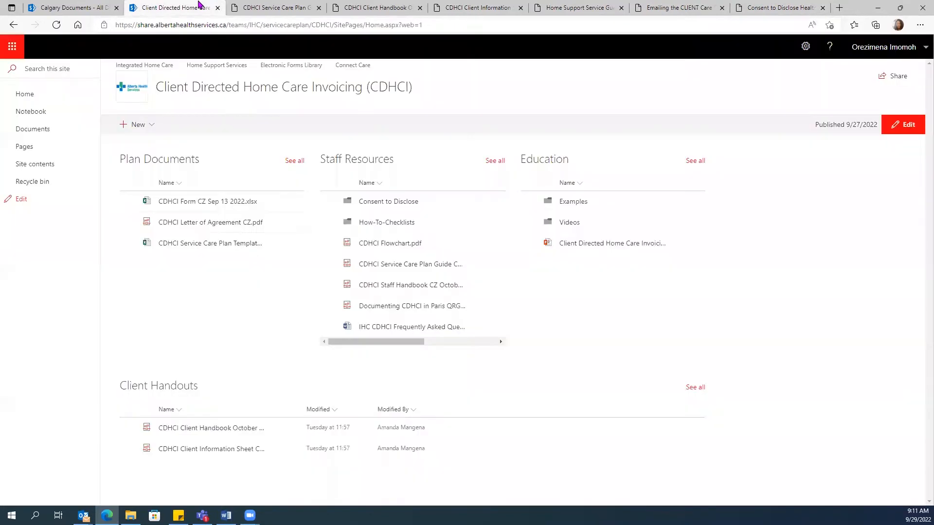
left_click(210, 227)
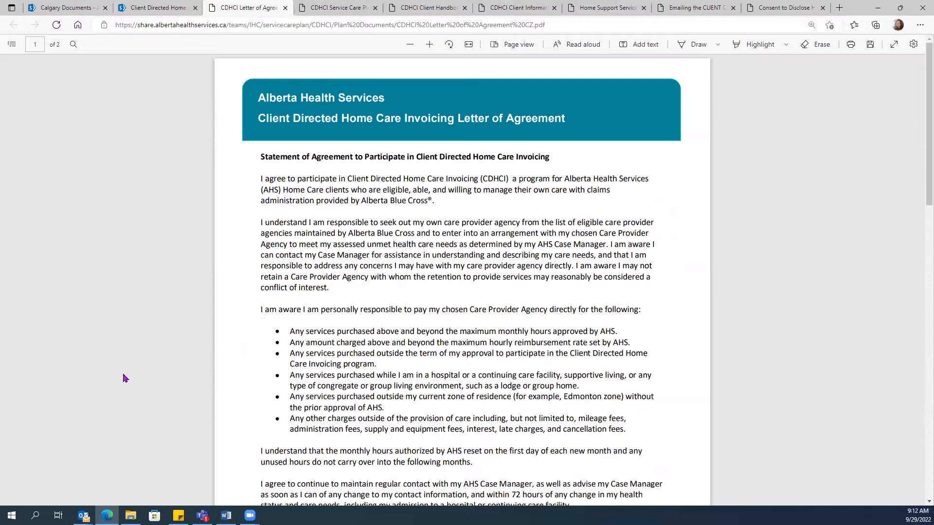
scroll(124, 374, "down", 1)
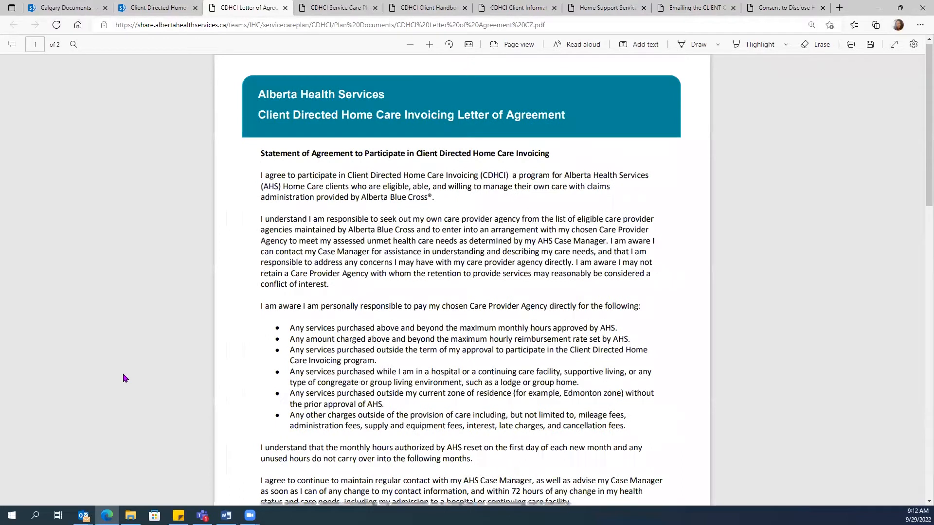
scroll(124, 378, "down", 8)
scroll(125, 378, "down", 3)
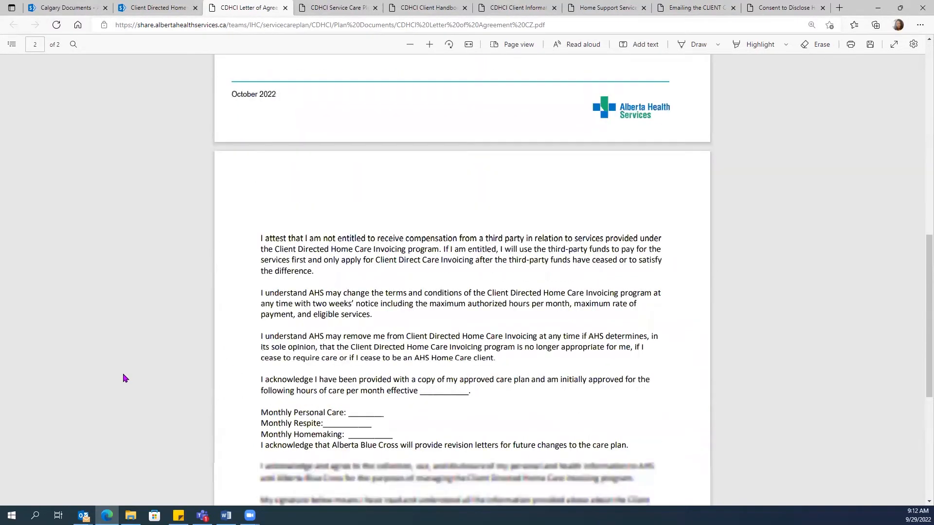
scroll(124, 378, "down", 2)
scroll(125, 378, "down", 4)
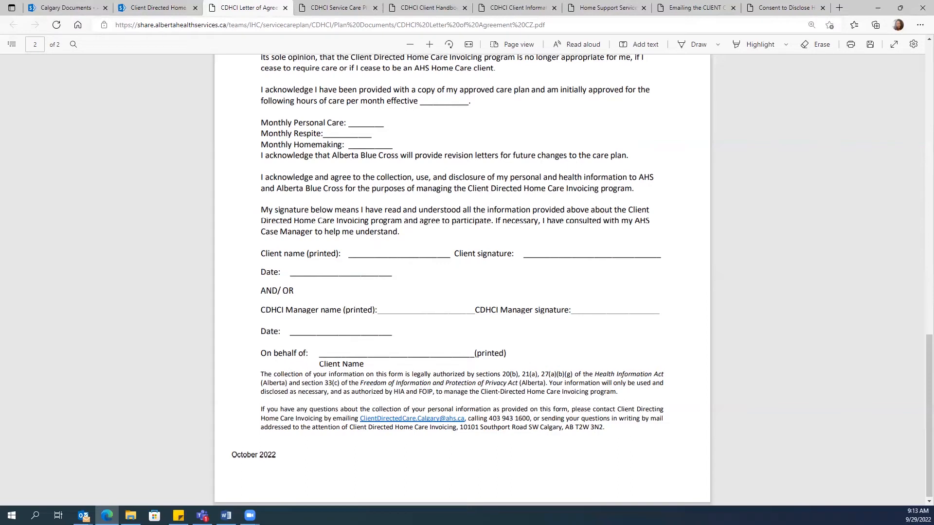
Open the CDHCI Form from the Plan Documents and save a copy as "CDHCI Form CZ Training video" in Project Managers > New folder.
left_click(150, 9)
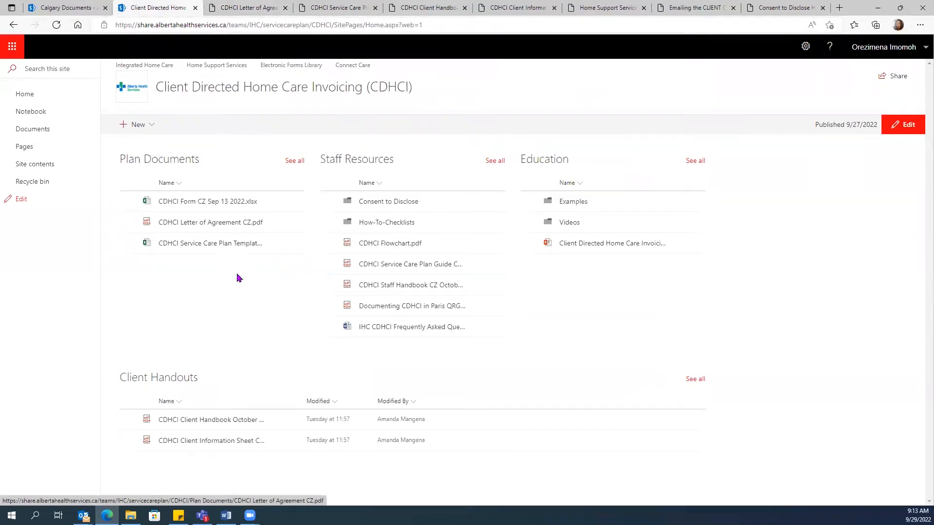
left_click(218, 205)
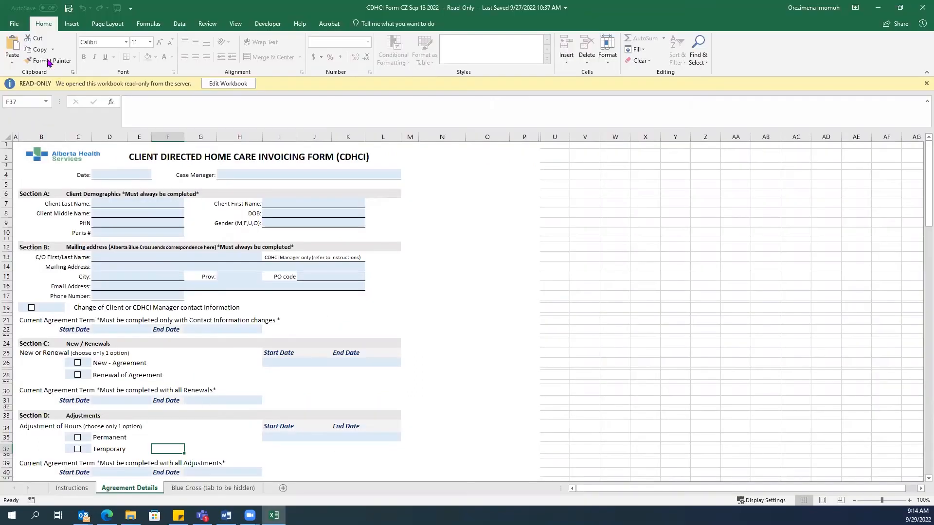
left_click(15, 25)
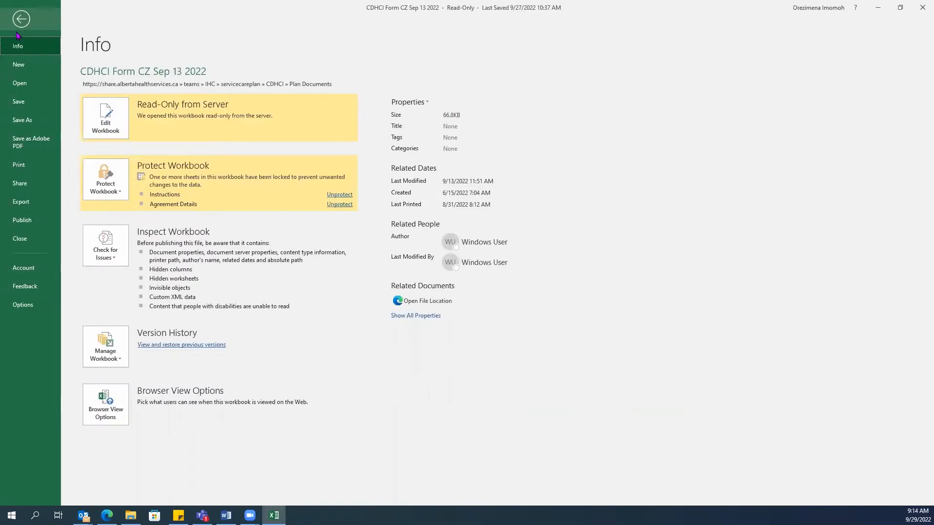
left_click(30, 123)
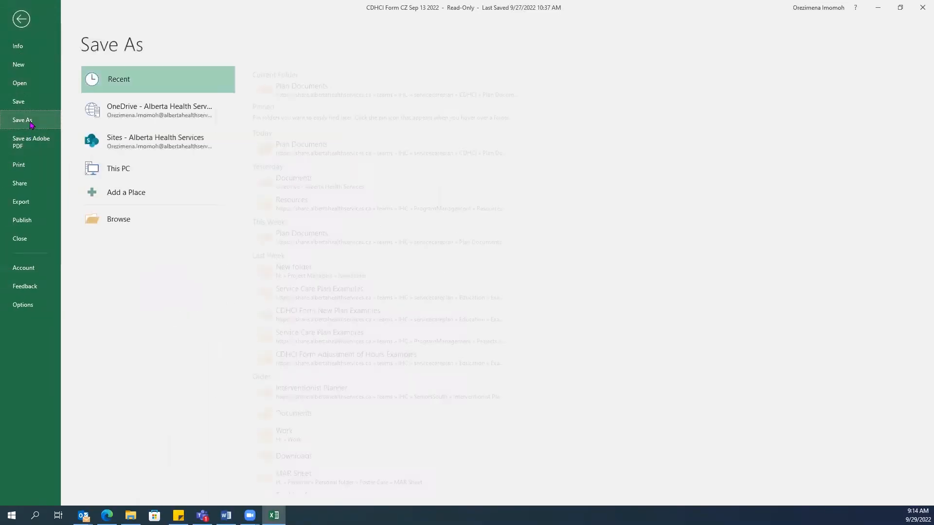
left_click(125, 225)
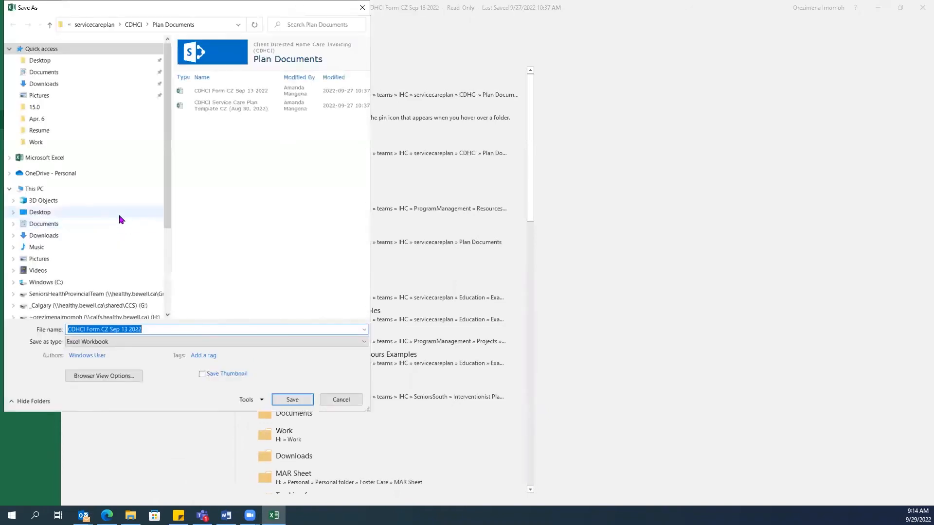
scroll(83, 158, "down", 3)
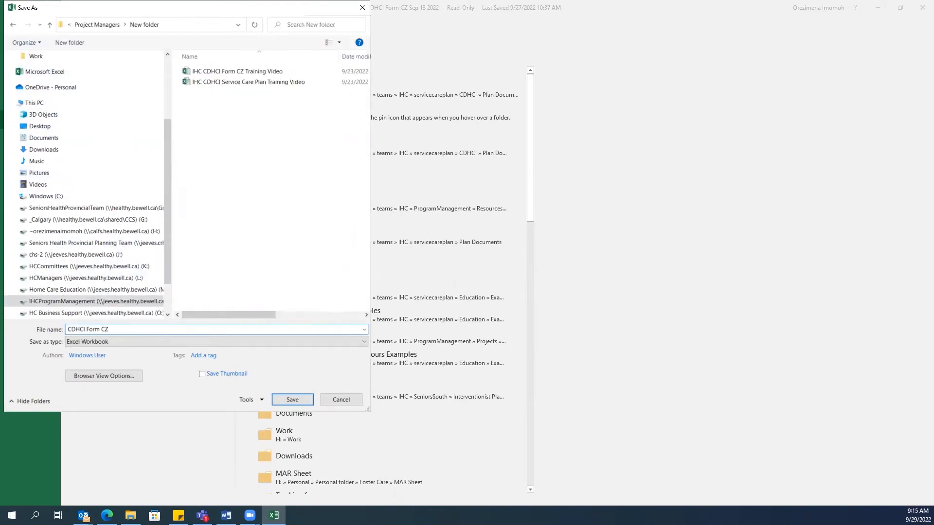
type("Training")
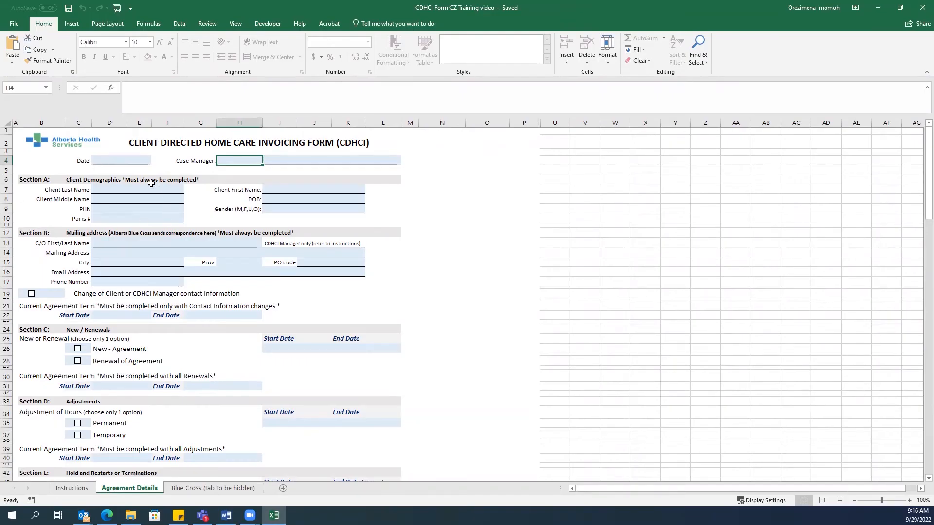
Enter the form date 29-Sep-22, the case manager's name, and the client's names, gender, PHN and Paris number.
left_click(114, 160)
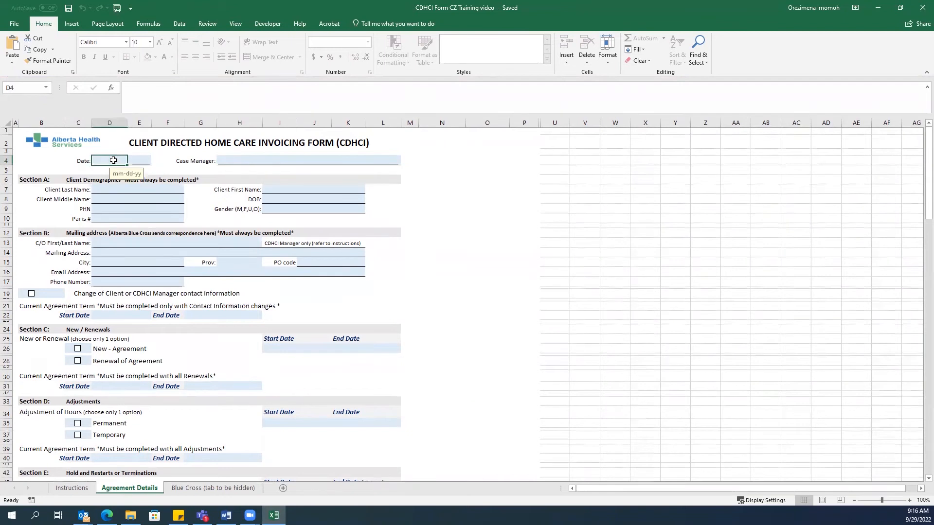
left_click(220, 163)
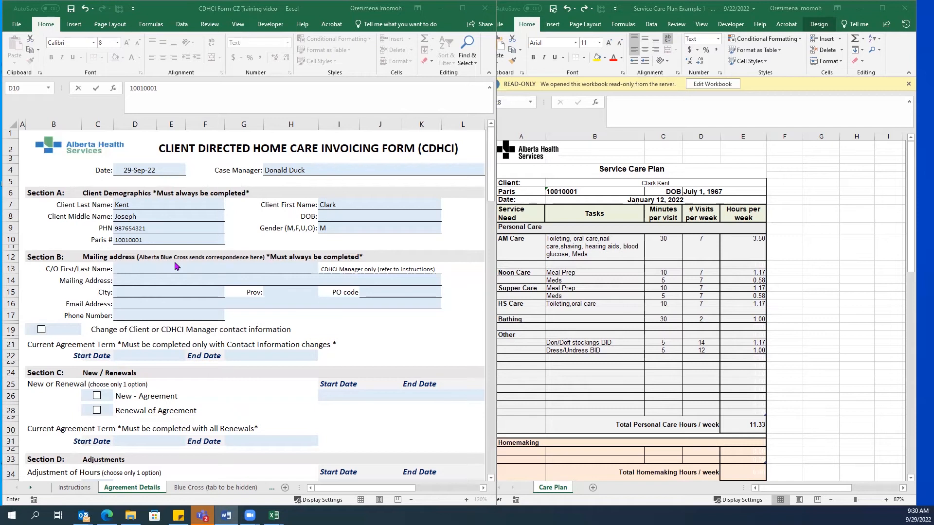
Mark the agreement as a New - Agreement in Section C and set its start date to 1-Feb-22.
left_click(46, 271)
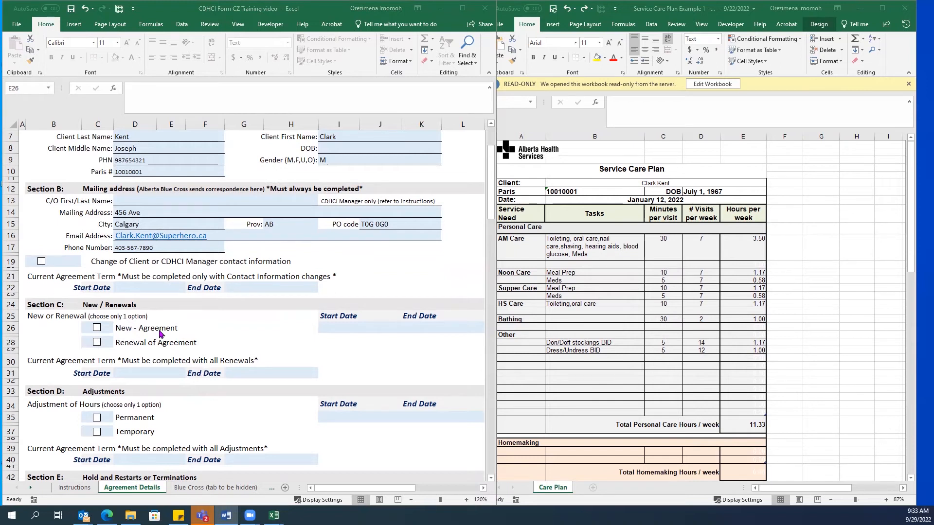
left_click(97, 329)
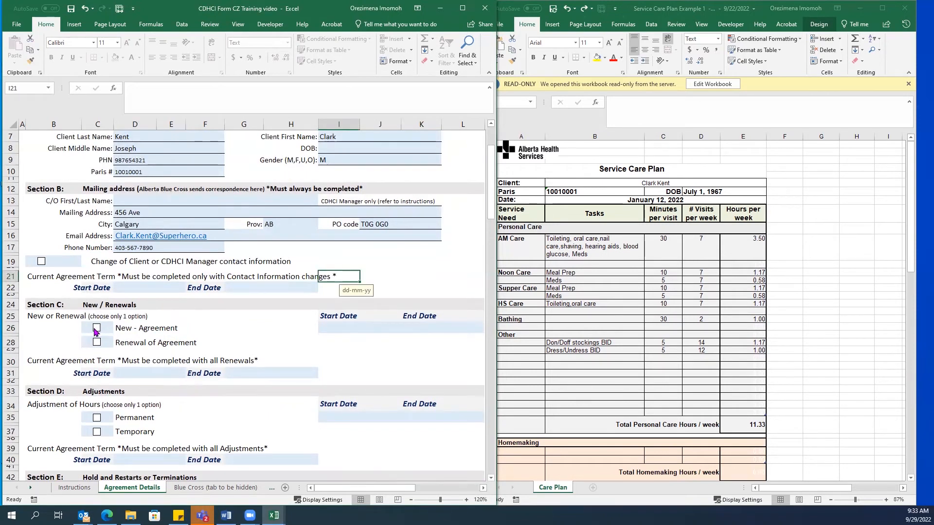
left_click(96, 330)
left_click(646, 207)
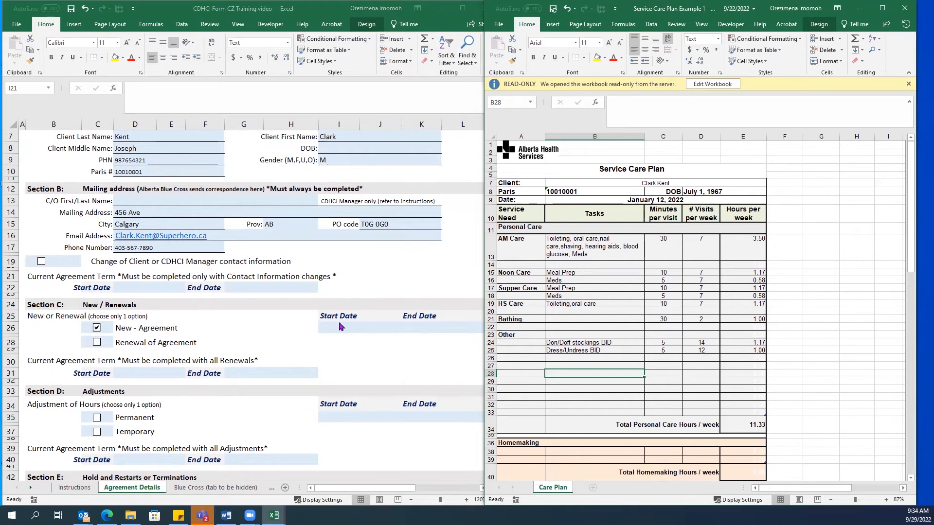
left_click(328, 331)
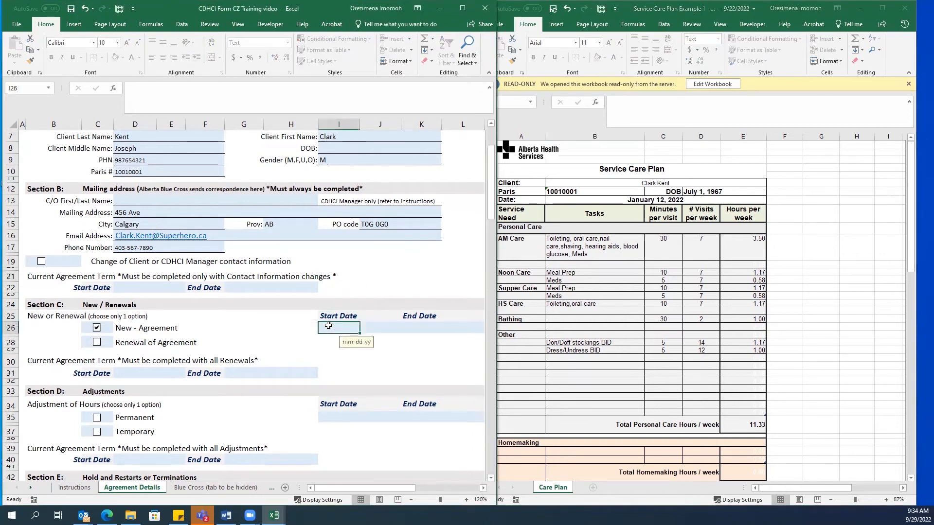
type("feb 1")
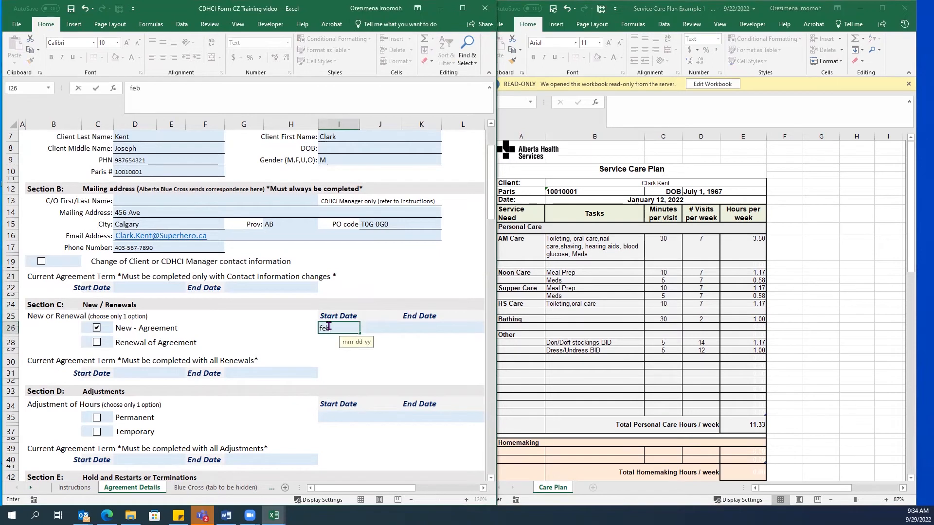
key("Return")
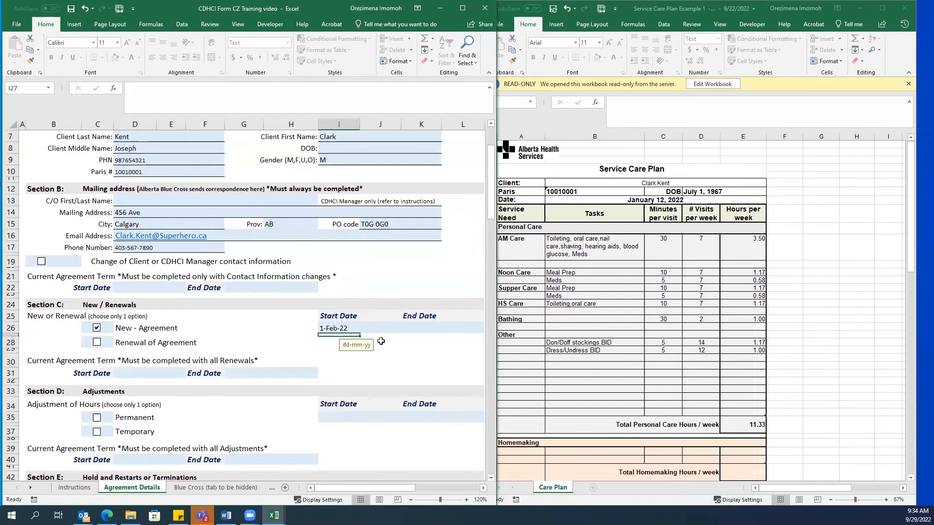
Set the new agreement's end date in Section C to 31-Jan-23.
left_click(416, 328)
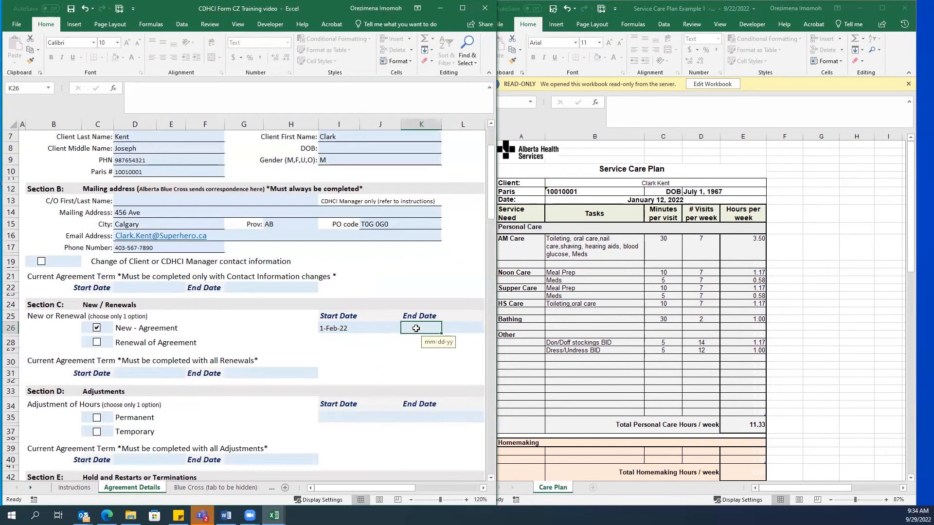
type("jan 31")
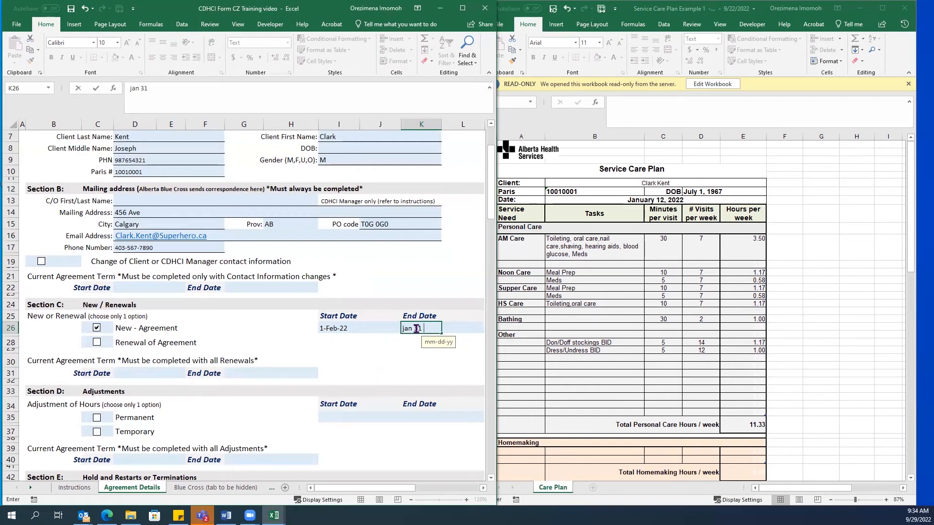
key("Return")
double_click(416, 328)
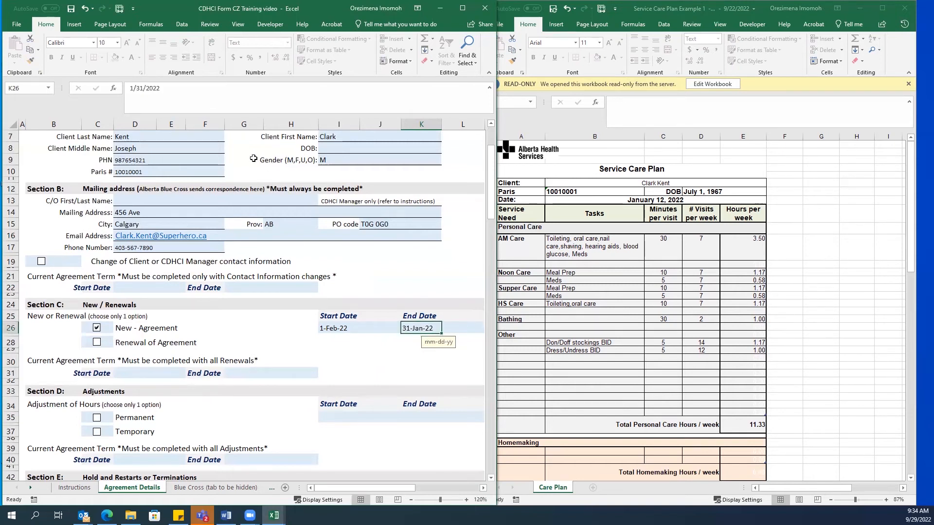
key("BackSpace")
type("3")
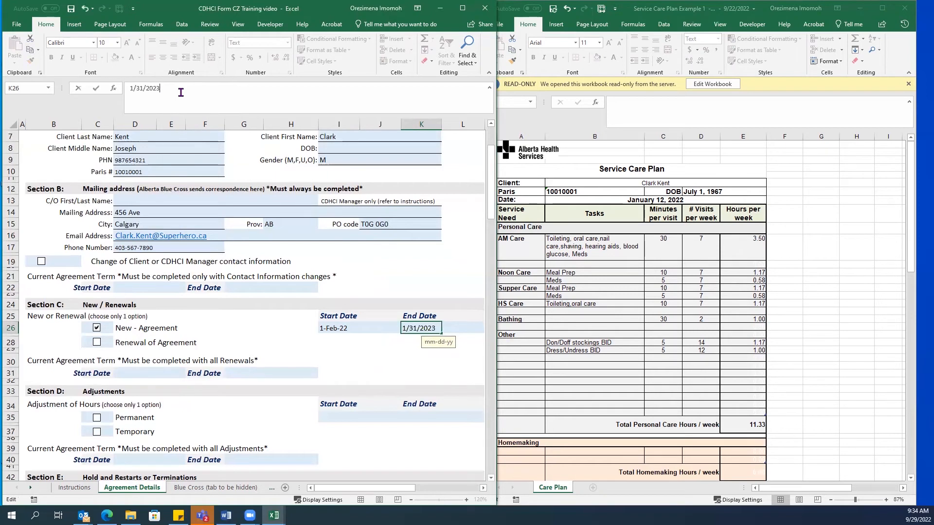
key("Return")
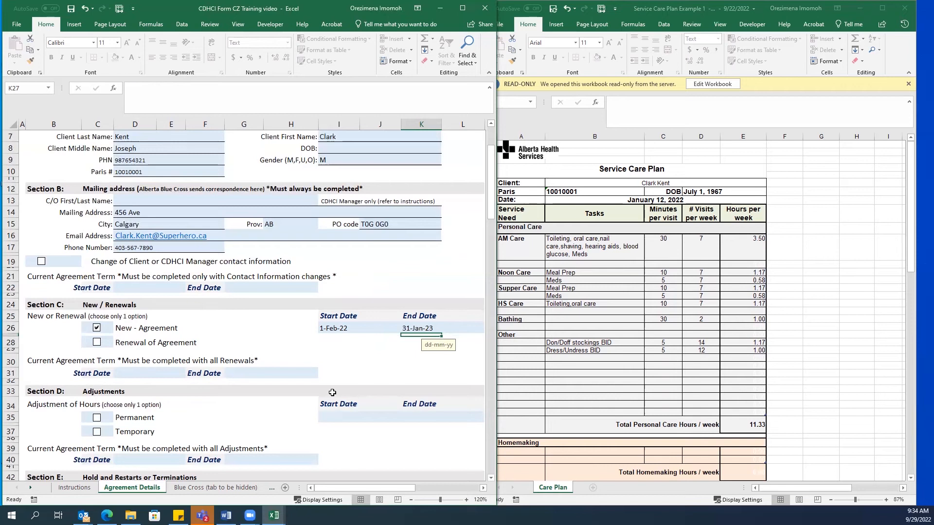
Enter the care plan's weekly Personal Care HCA time in Section F as 11 hours and a .33 portion under New / Current Agreement Hours.
scroll(342, 386, "down", 5)
scroll(342, 387, "down", 4)
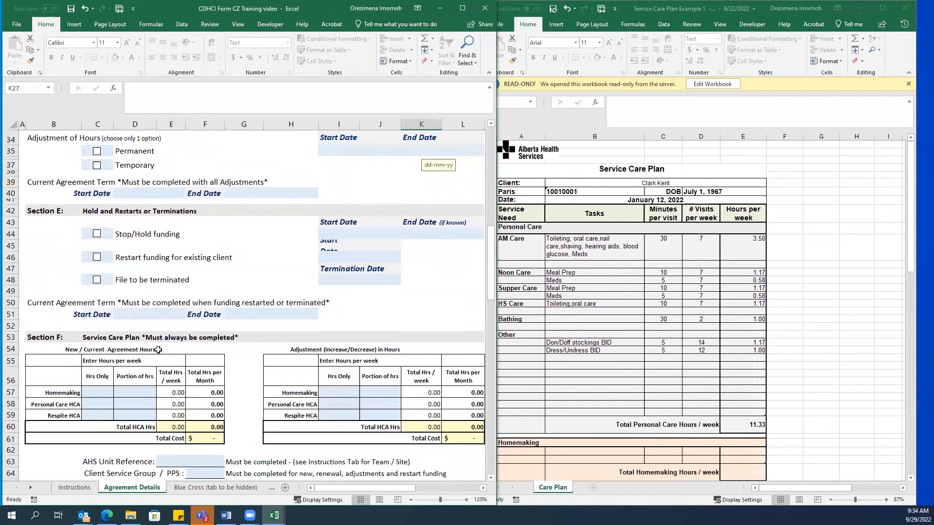
left_click(715, 377)
scroll(657, 374, "down", 4)
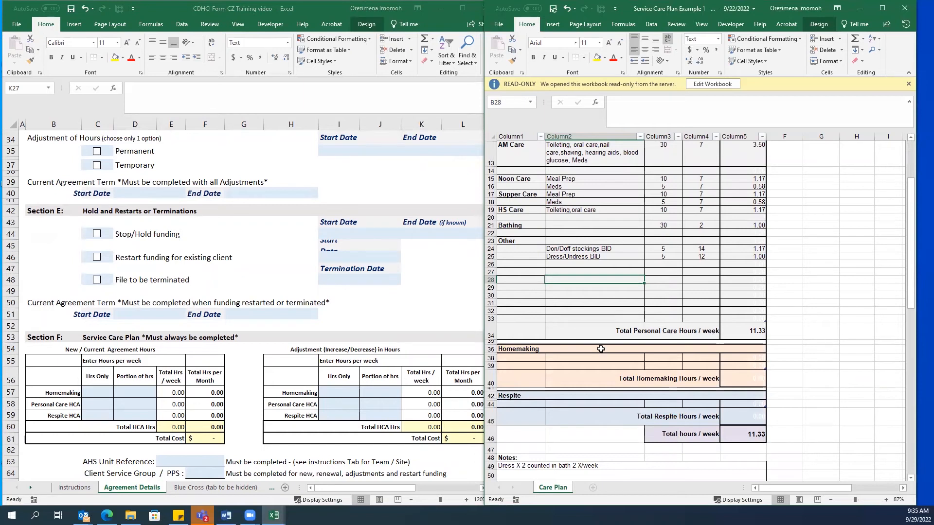
left_click(96, 404)
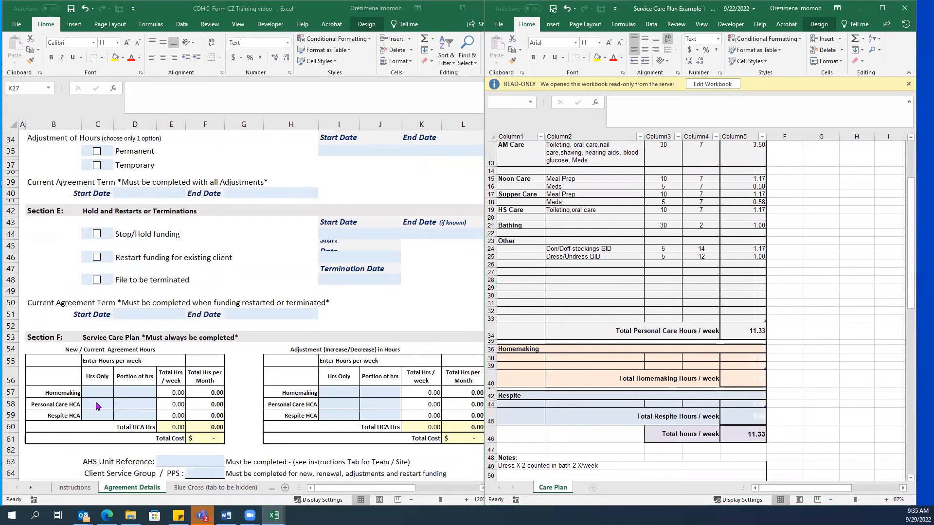
type("11")
left_click(130, 404)
type(".33")
key("Tab")
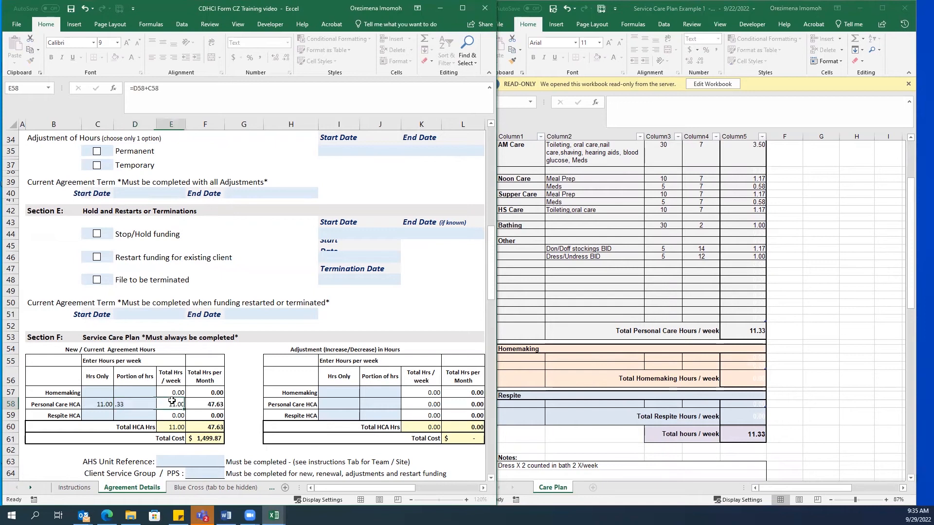
Look through the AHS Unit Reference list of team and site codes on the Instructions sheet.
scroll(130, 414, "down", 2)
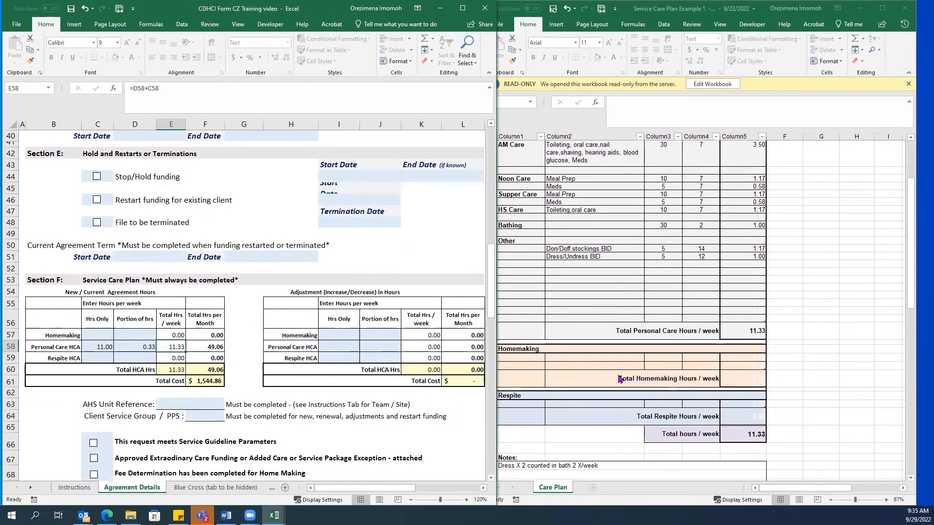
scroll(554, 382, "down", 1)
scroll(182, 342, "down", 1)
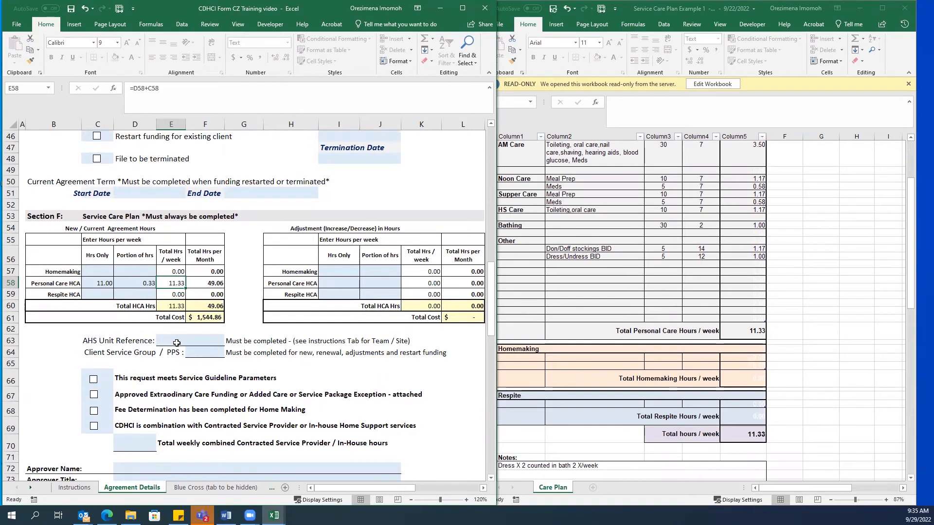
left_click(76, 488)
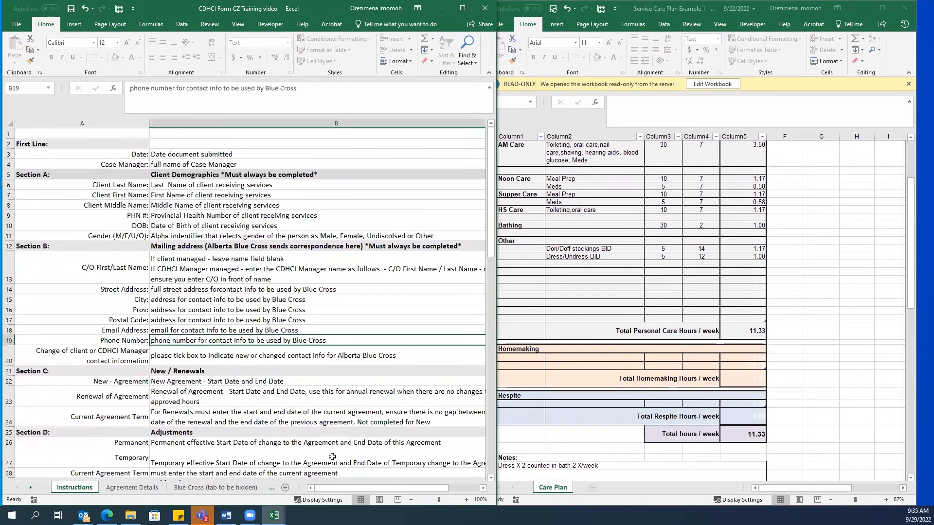
left_click_drag(339, 493, 354, 491)
scroll(282, 401, "down", 10)
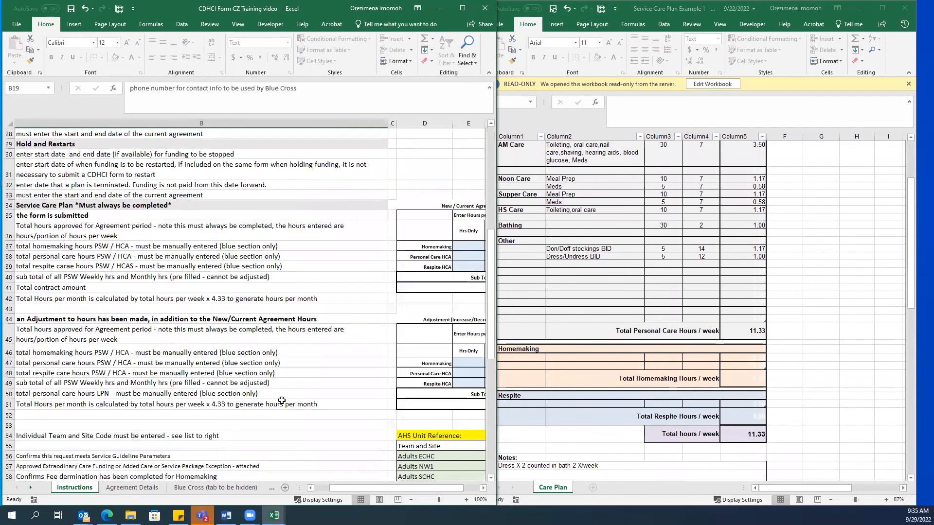
scroll(353, 494, "right", 6)
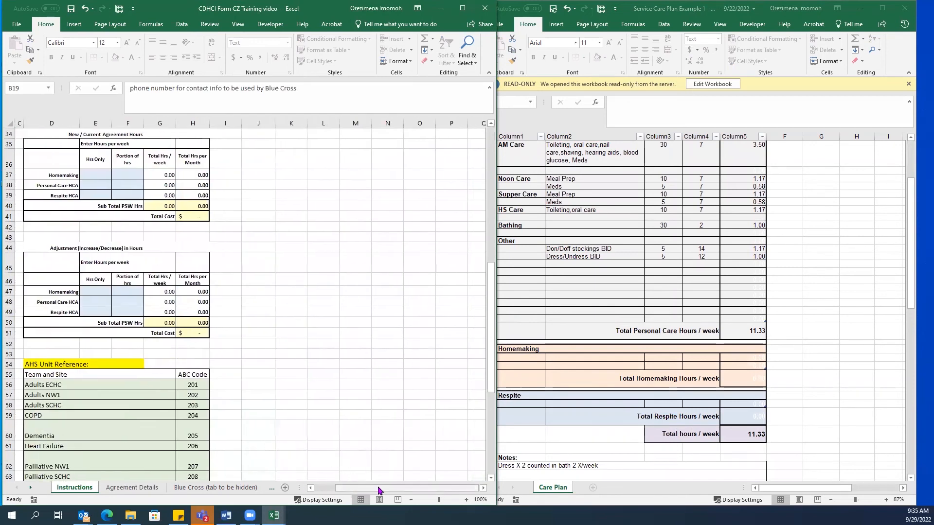
scroll(135, 426, "down", 4)
scroll(136, 425, "down", 1)
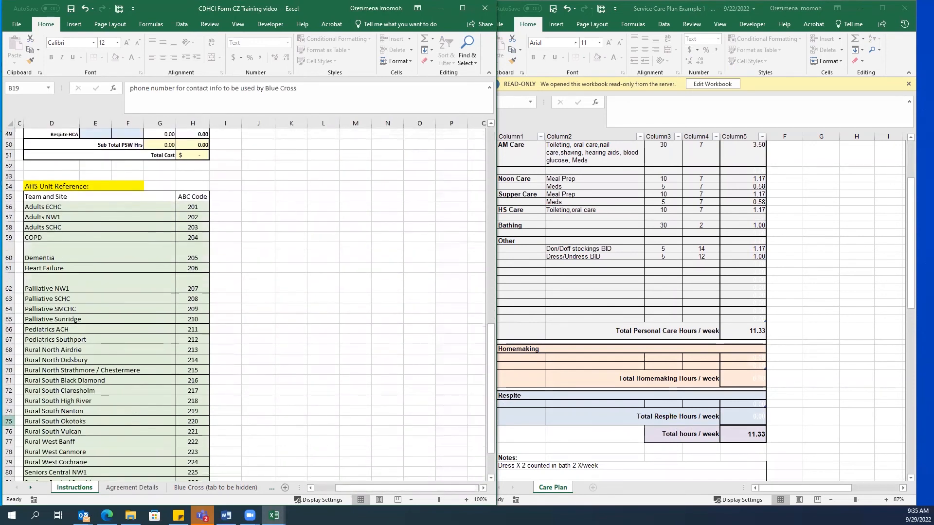
scroll(243, 302, "down", 5)
scroll(64, 392, "down", 1)
scroll(64, 392, "up", 3)
left_click(1, 184)
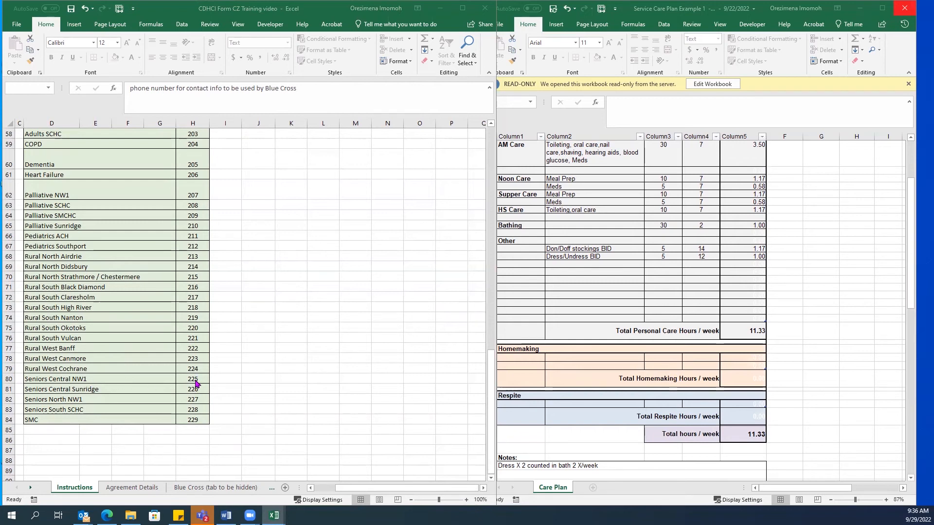
Return to the Agreement Details sheet and enter 225 as the AHS Unit Reference and 2 as the Client Service Group / PPS.
left_click(124, 488)
left_click(124, 489)
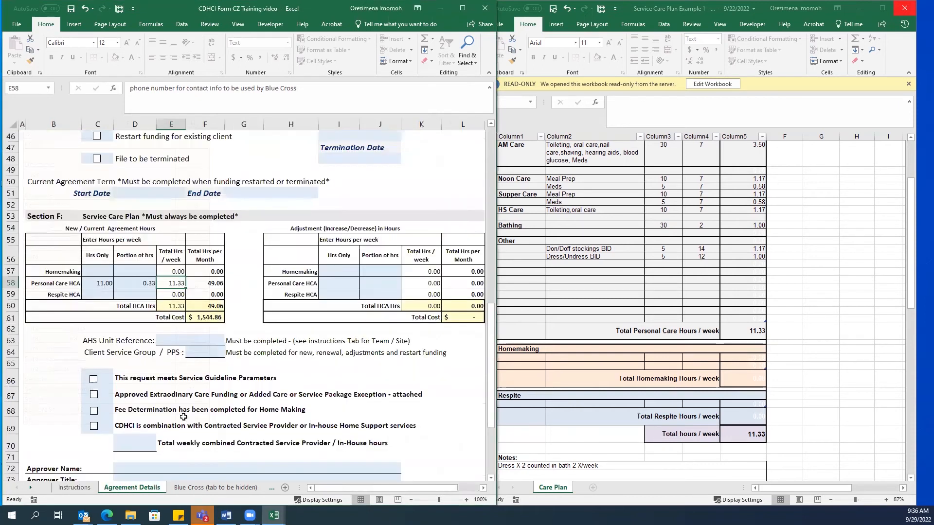
left_click(192, 342)
left_click(176, 341)
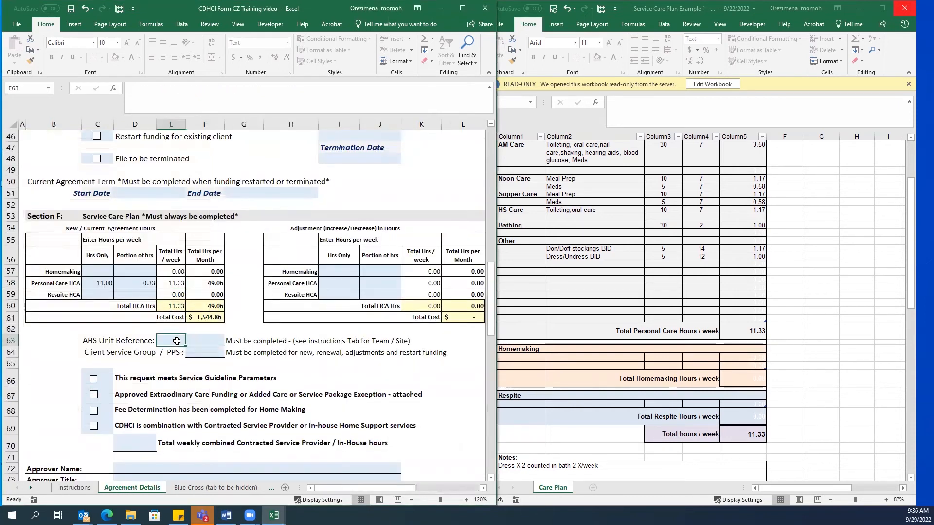
type("225")
left_click(173, 378)
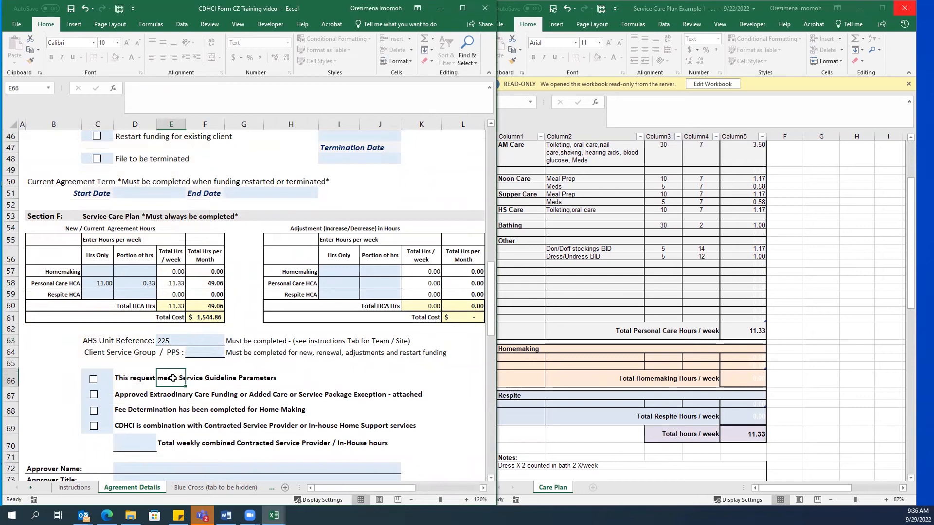
left_click(198, 356)
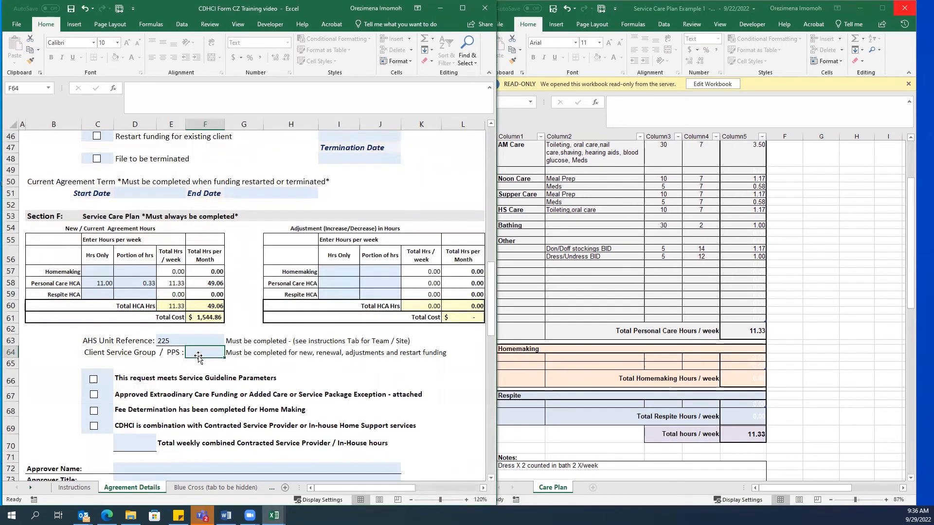
type("2")
left_click(214, 372)
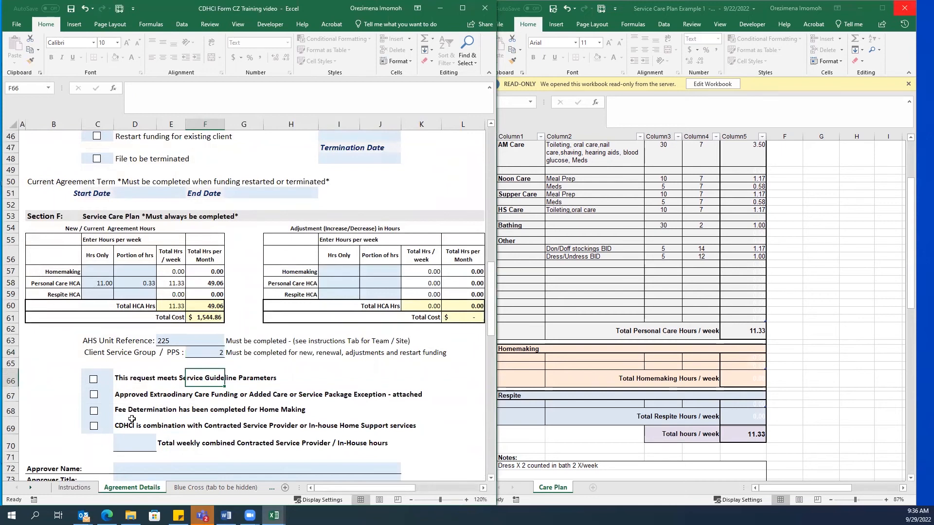
Mark the form as a request that meets Service Guideline Parameters.
key("alt+Tab")
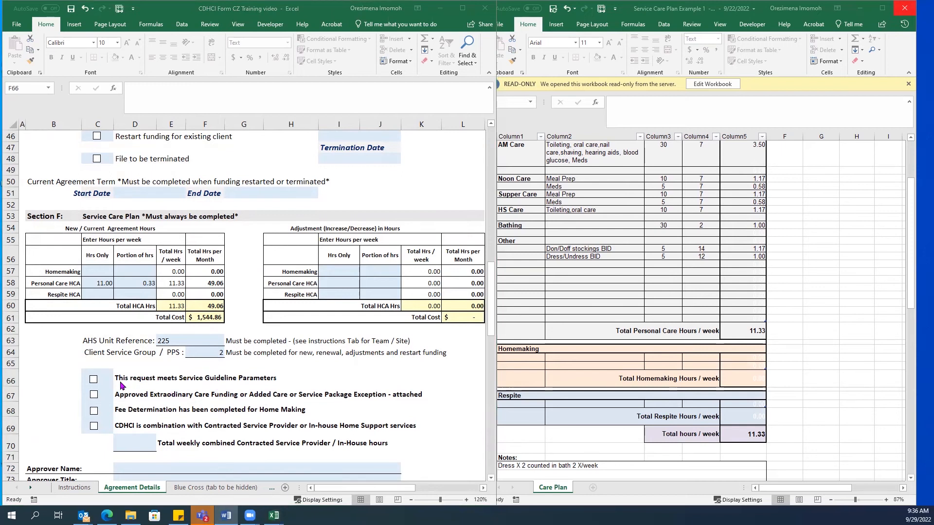
left_click(94, 384)
left_click(93, 381)
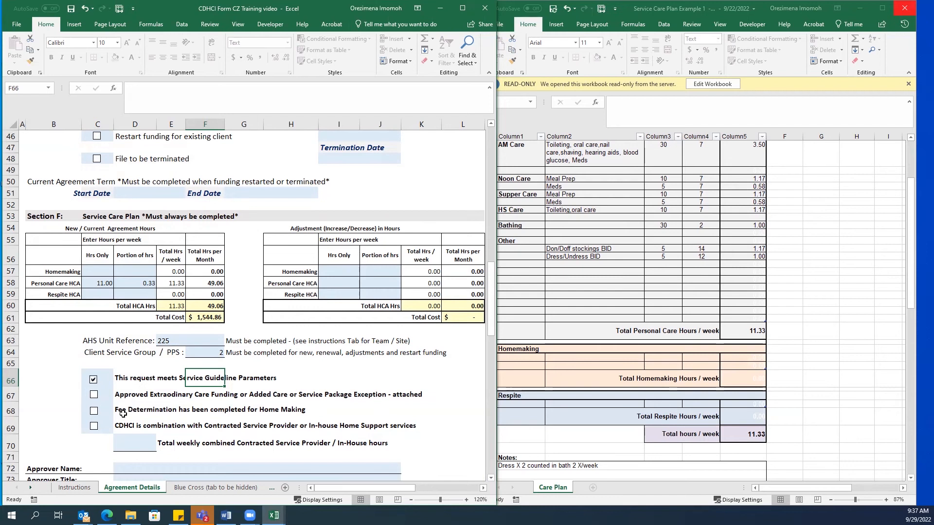
Fill in the approver's full name in the Approver Name field below the request checkboxes.
scroll(123, 413, "down", 1)
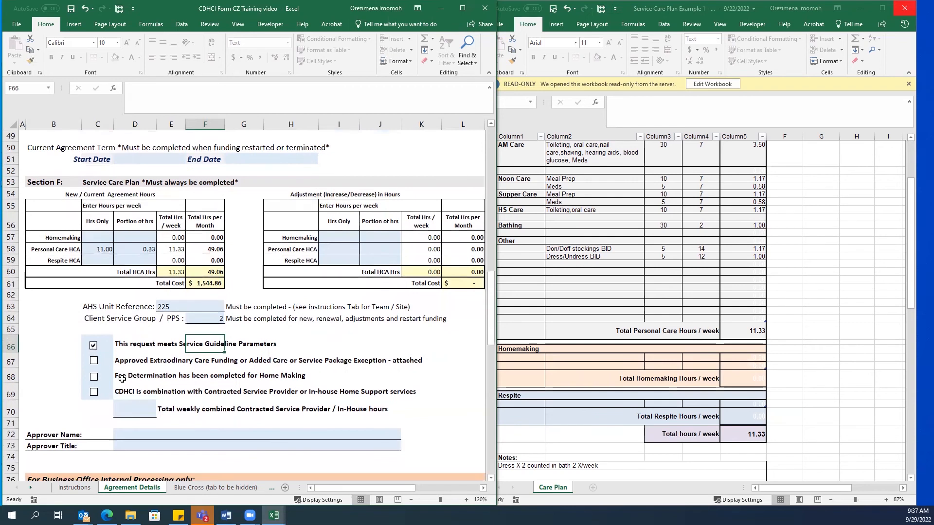
scroll(121, 378, "down", 1)
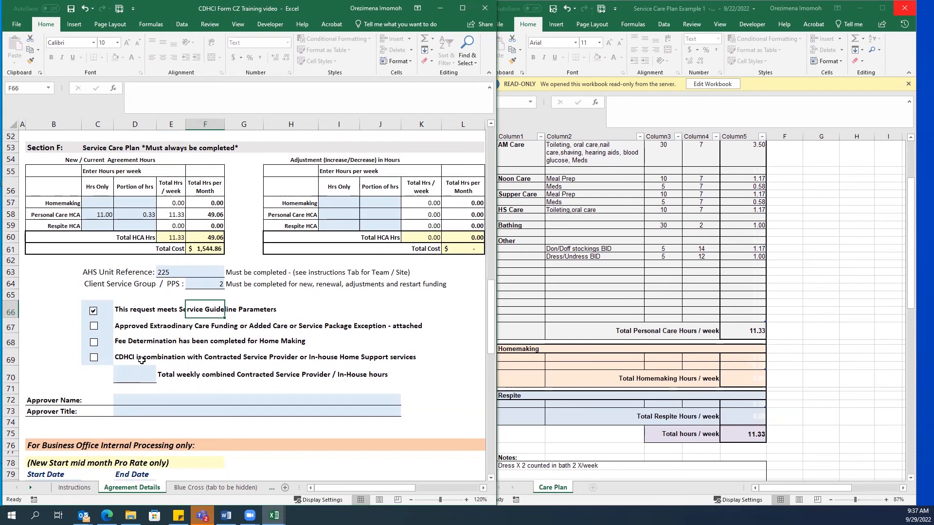
scroll(141, 360, "down", 1)
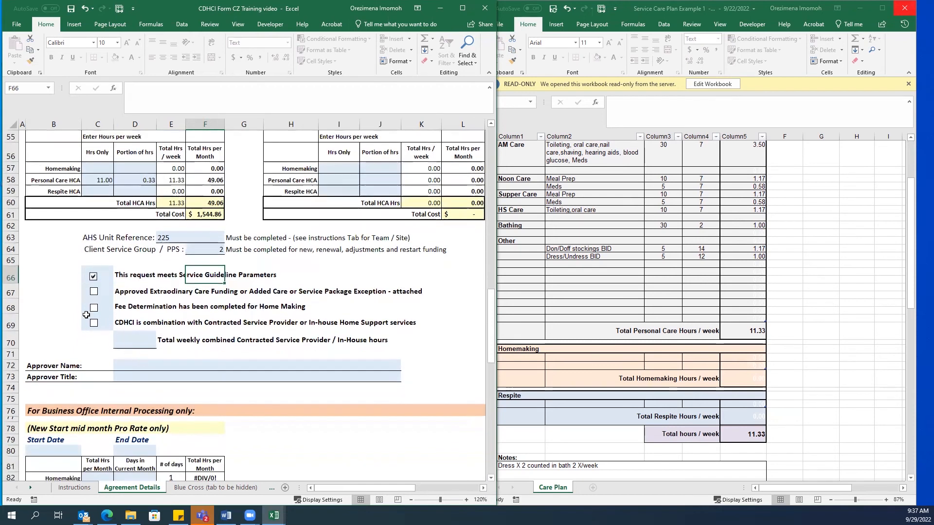
left_click(120, 368)
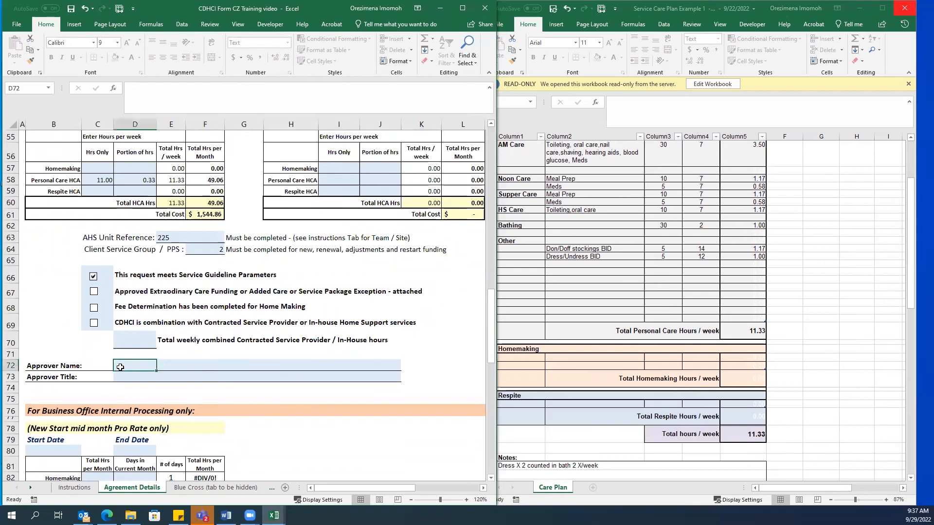
type("Do")
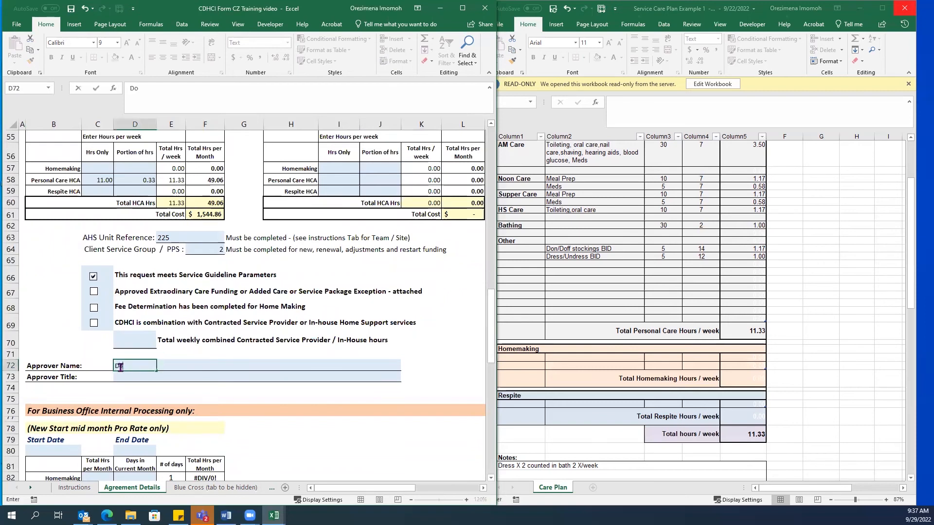
type("nald Duck")
key("Return")
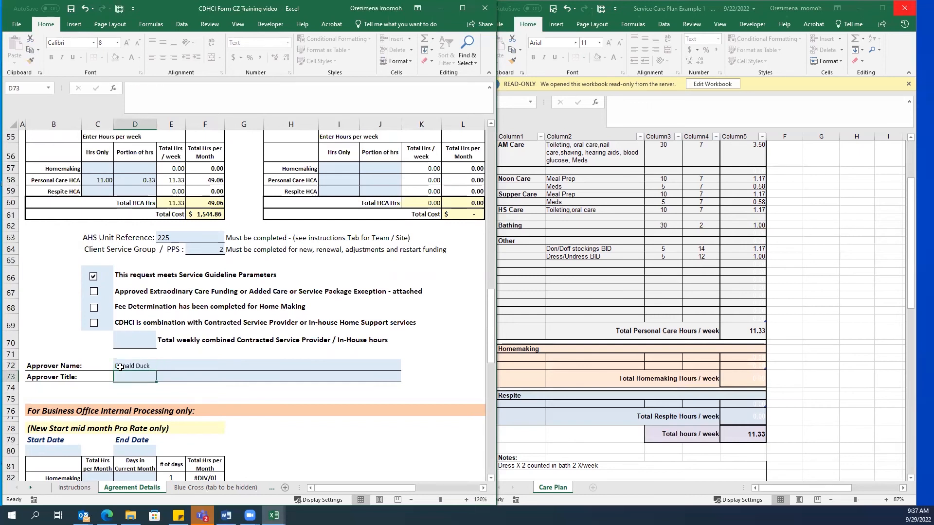
Enter Case Manager as the Approver Title.
type("Ca")
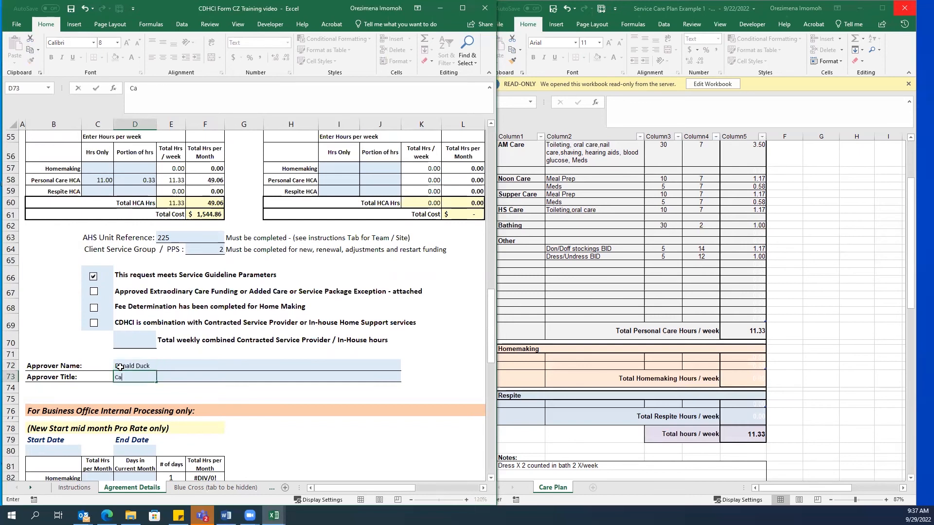
type("se Manager")
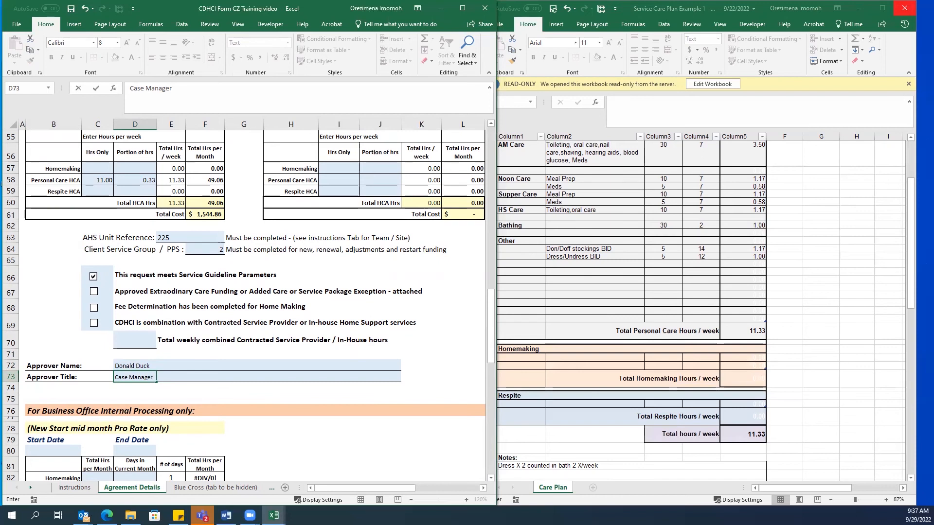
View the new message in Outlook and minimize it, and switch to Edge to examine the example Consent to Disclose Health Information form.
key("alt+Tab")
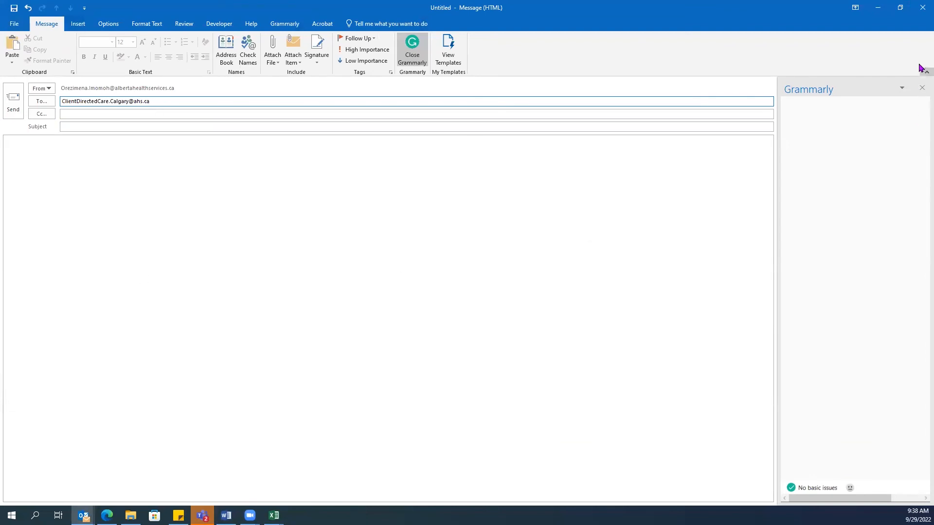
left_click(877, 12)
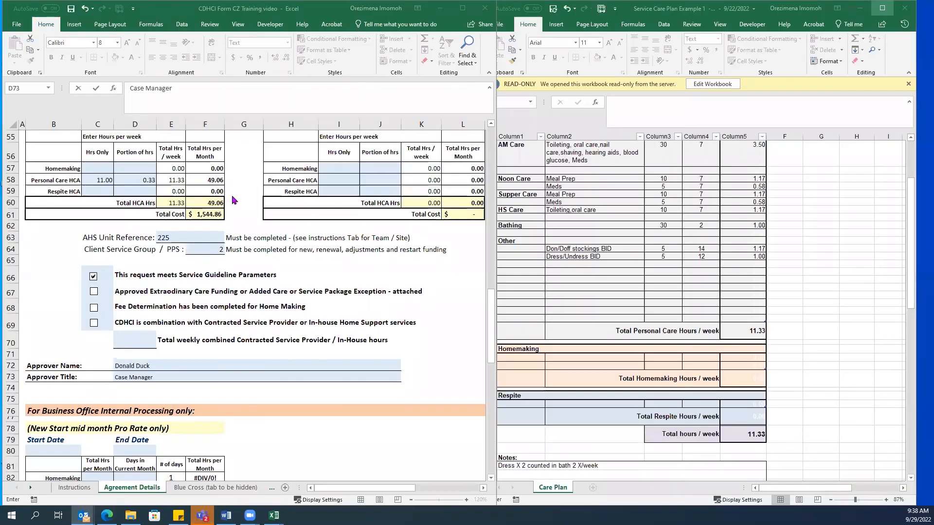
left_click(108, 513)
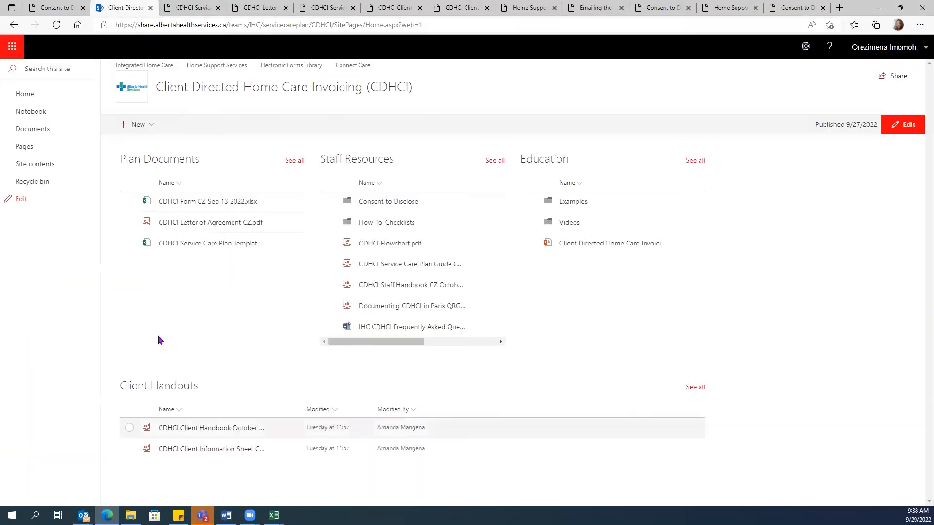
left_click(62, 8)
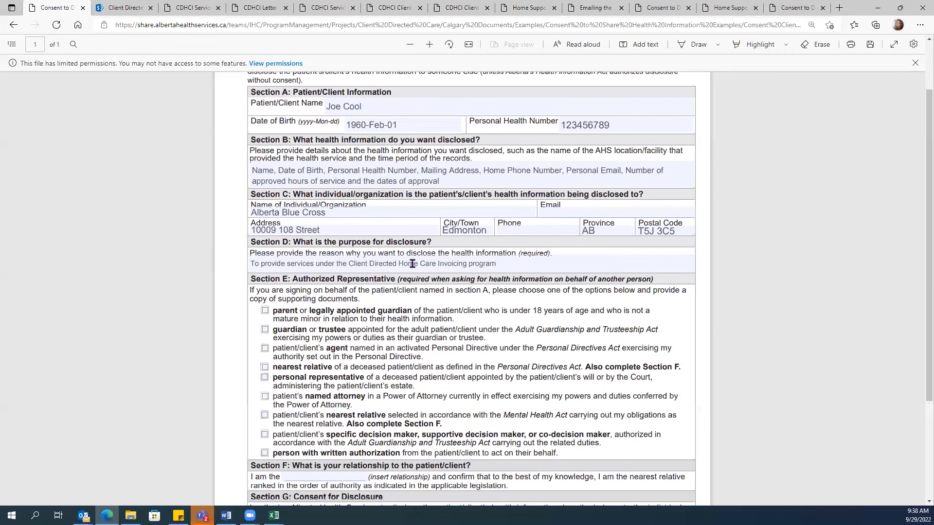
scroll(414, 264, "up", 2)
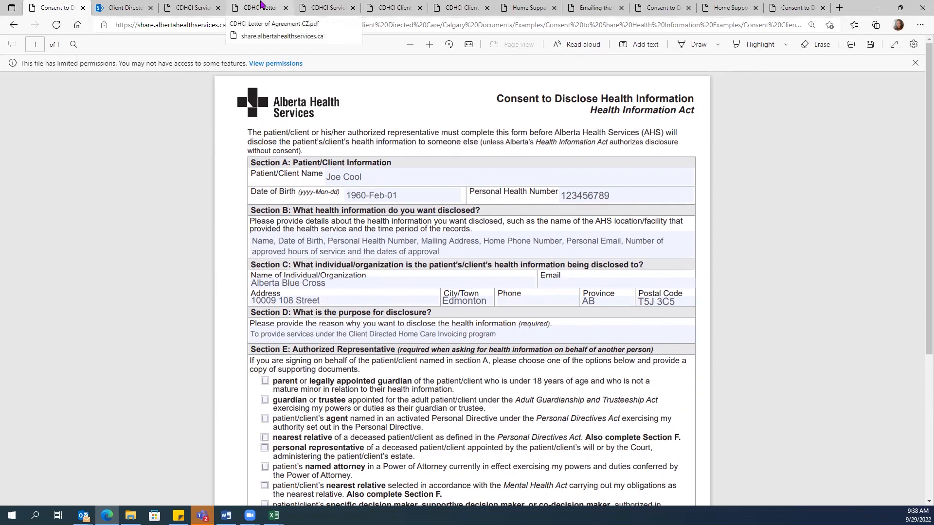
Show the beginning of the CDHCI Letter of Agreement PDF.
left_click(250, 9)
scroll(376, 291, "up", 15)
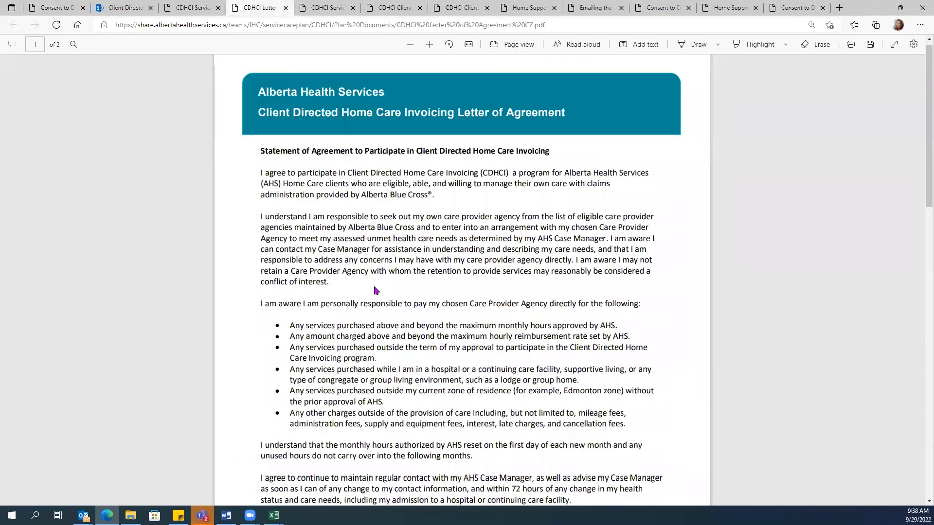
scroll(376, 290, "up", 1)
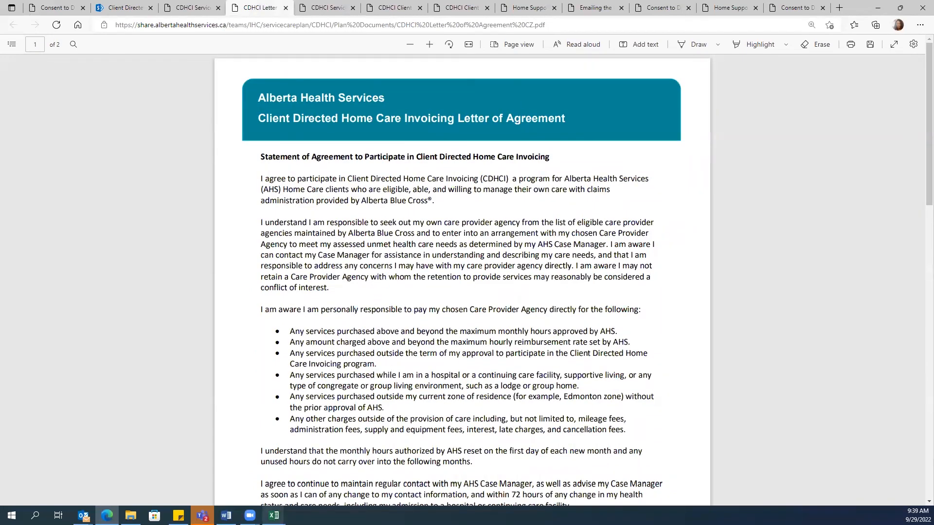
Switch to the CDHCI Form workbook in Excel and examine the completed form from its beginning.
left_click(273, 516)
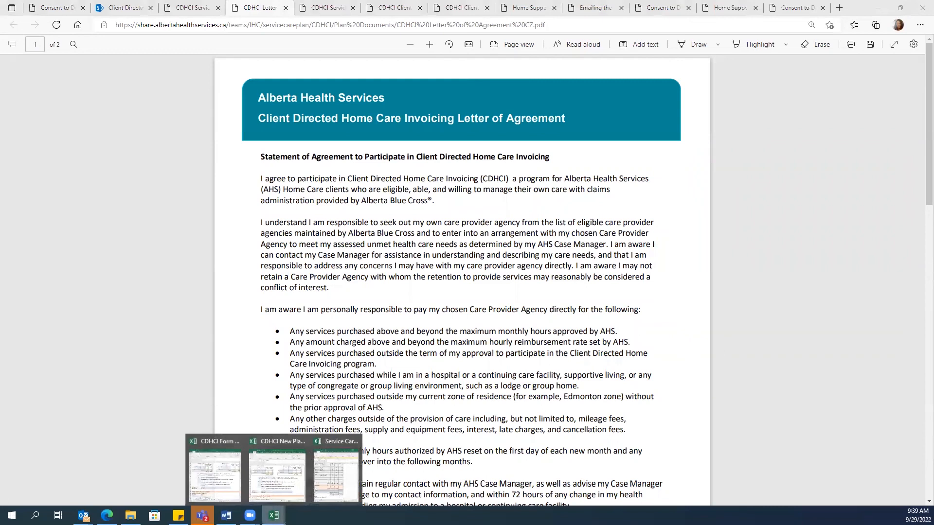
left_click(219, 474)
scroll(256, 345, "up", 18)
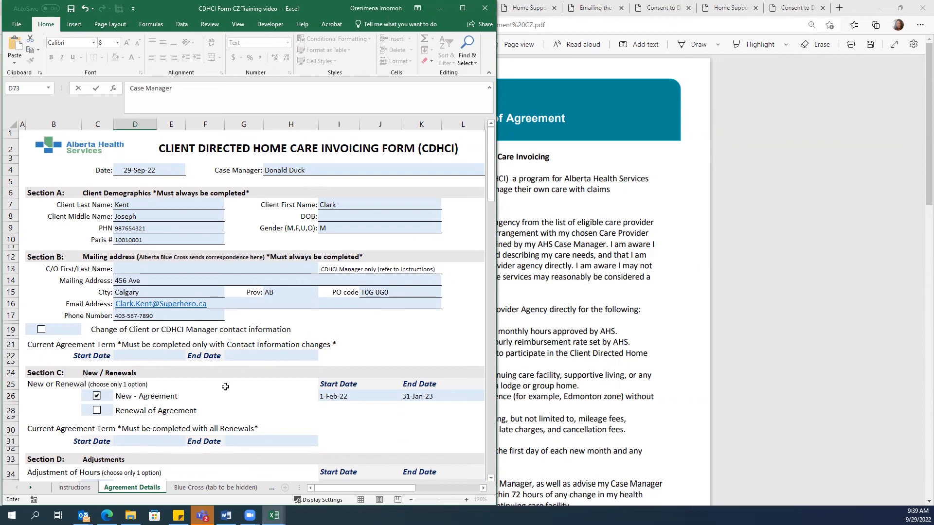
Bring up the Service Care Plan Example 1 workbook beside the form and examine its beginning.
mouse_move(274, 516)
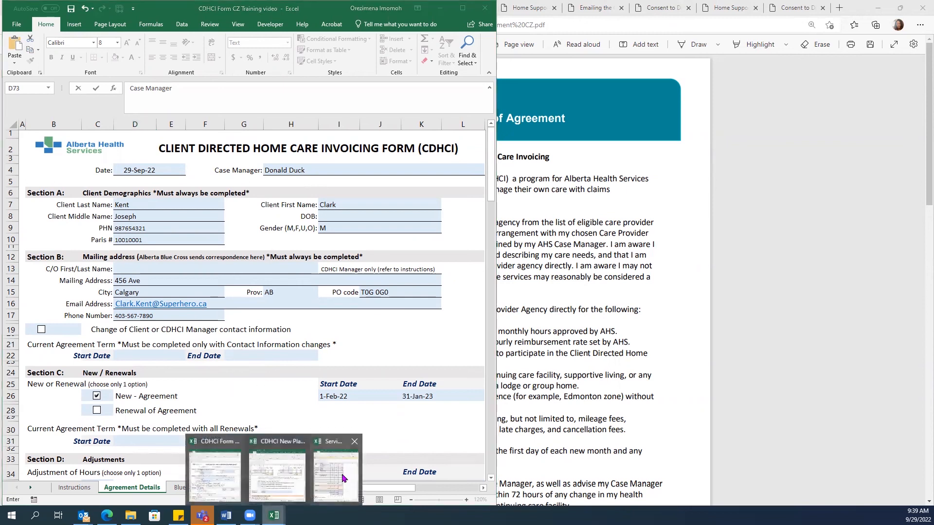
left_click(343, 479)
scroll(617, 304, "up", 3)
scroll(618, 304, "up", 1)
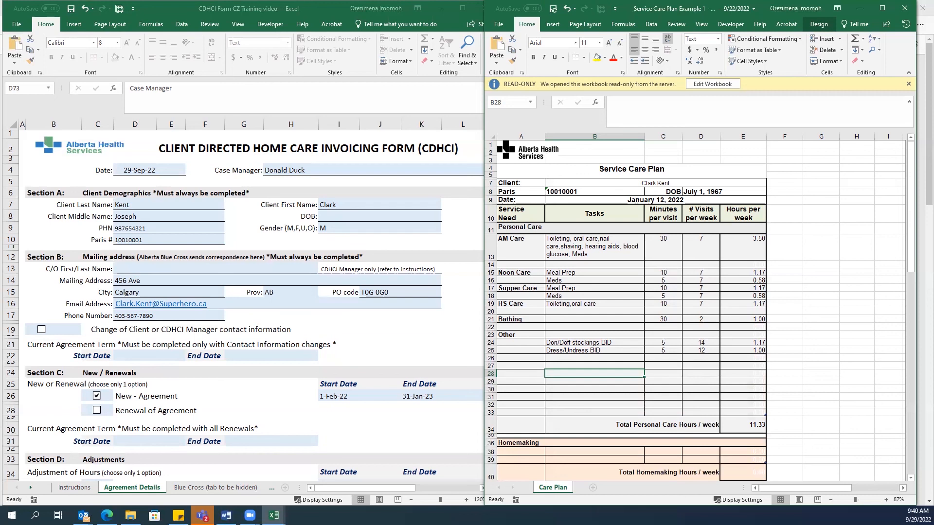
Switch to Word.
key("alt+Tab")
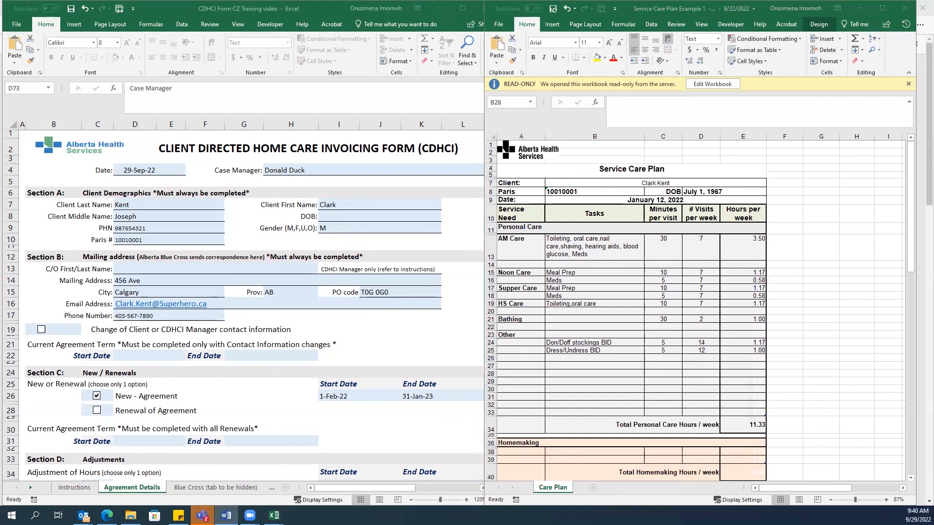